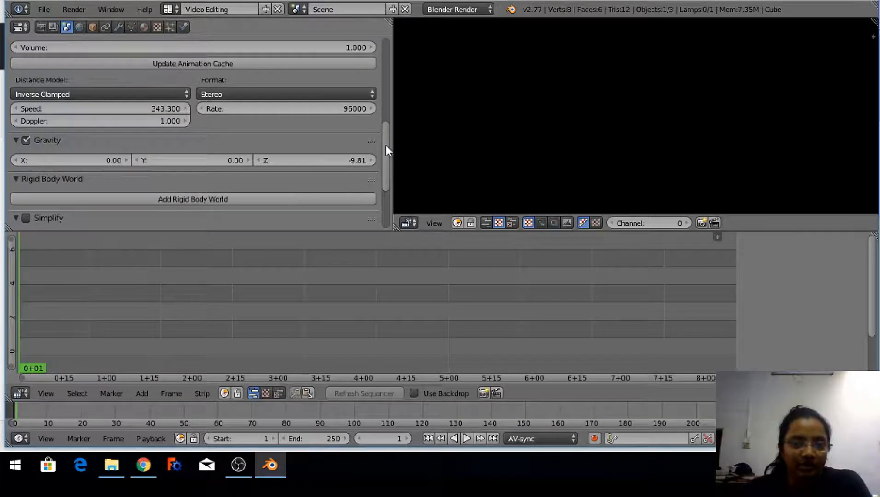
Set the timeline's end frame to 389
{"action": "left_click_drag", "start_coordinate": [385, 145], "coordinate": [388, 57]}
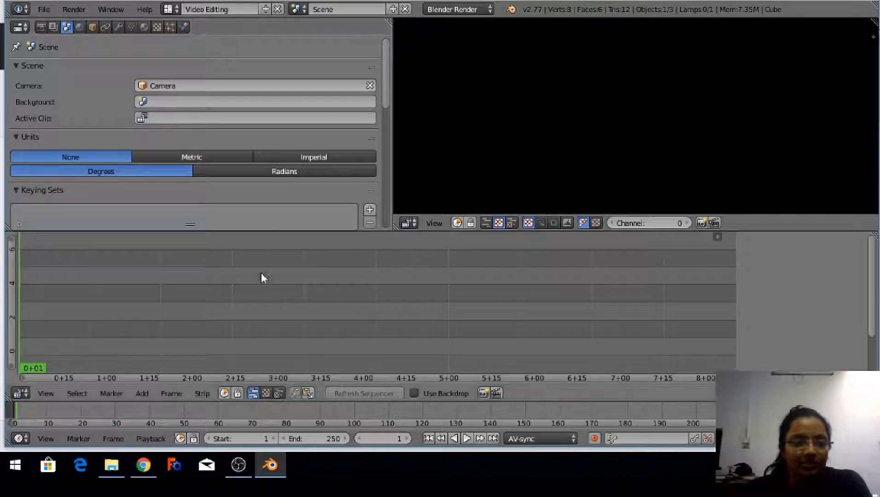
{"action": "scroll", "coordinate": [348, 305], "scroll_direction": "down", "scroll_amount": 3}
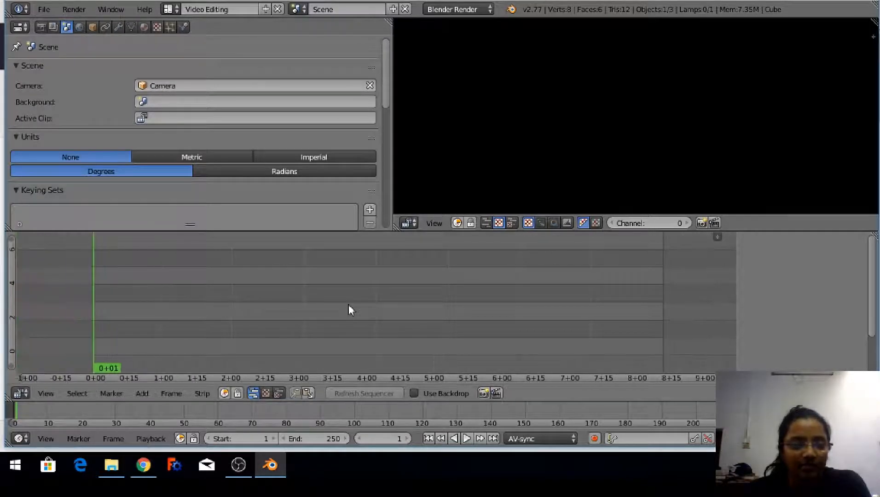
{"action": "middle_click_drag", "start_coordinate": [496, 311], "coordinate": [420, 301]}
{"action": "scroll", "coordinate": [420, 301], "scroll_direction": "down", "scroll_amount": 2}
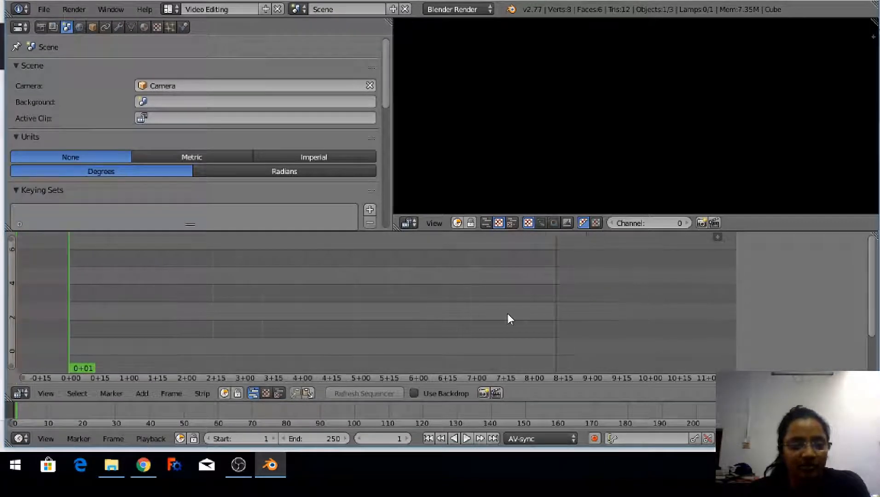
{"action": "middle_click_drag", "start_coordinate": [507, 313], "coordinate": [432, 313]}
{"action": "scroll", "coordinate": [432, 313], "scroll_direction": "down", "scroll_amount": 1}
{"action": "scroll", "coordinate": [257, 313], "scroll_direction": "down", "scroll_amount": 1}
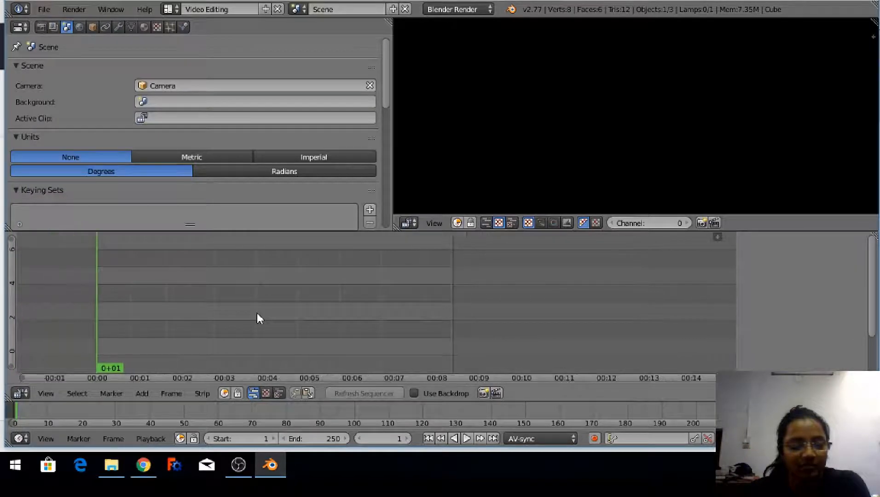
{"action": "left_click_drag", "start_coordinate": [285, 433], "coordinate": [368, 433]}
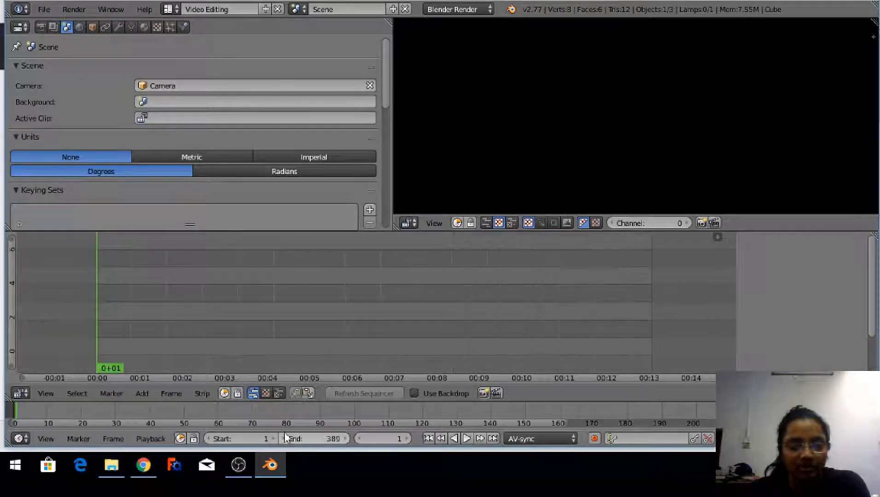
Examine the extended frame range along the sequencer's time scale
{"action": "scroll", "coordinate": [292, 330], "scroll_direction": "down", "scroll_amount": 1}
{"action": "middle_click_drag", "start_coordinate": [317, 318], "coordinate": [265, 318]}
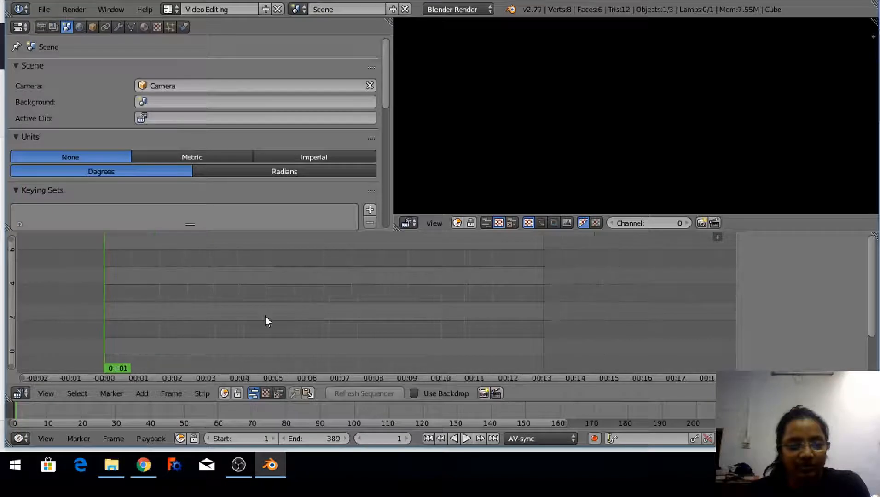
{"action": "scroll", "coordinate": [266, 315], "scroll_direction": "down", "scroll_amount": 1}
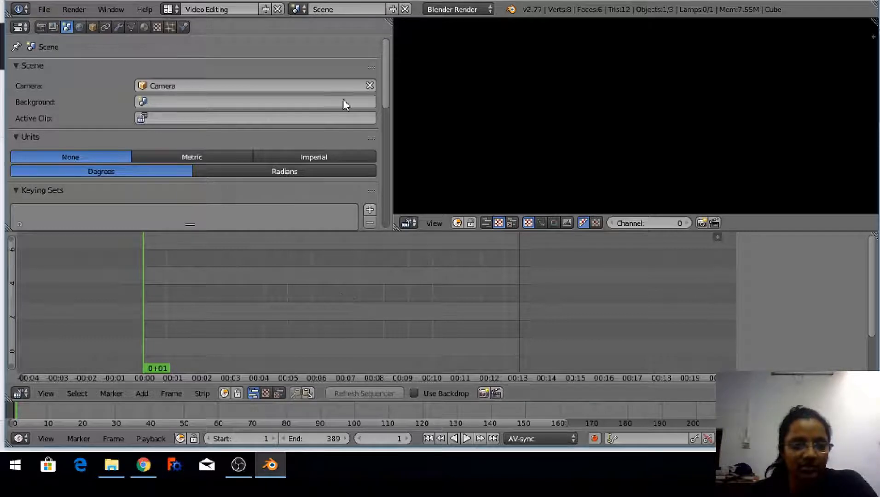
{"action": "mouse_move", "coordinate": [386, 48]}
{"action": "left_mouse_down"}
{"action": "mouse_move", "coordinate": [386, 88]}
{"action": "mouse_move", "coordinate": [386, 49]}
{"action": "left_mouse_up"}
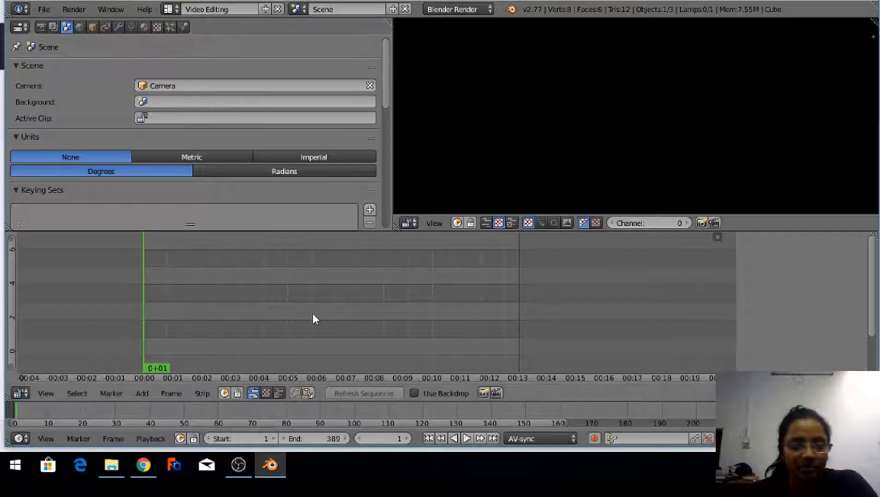
{"action": "scroll", "coordinate": [313, 315], "scroll_direction": "down", "scroll_amount": 1}
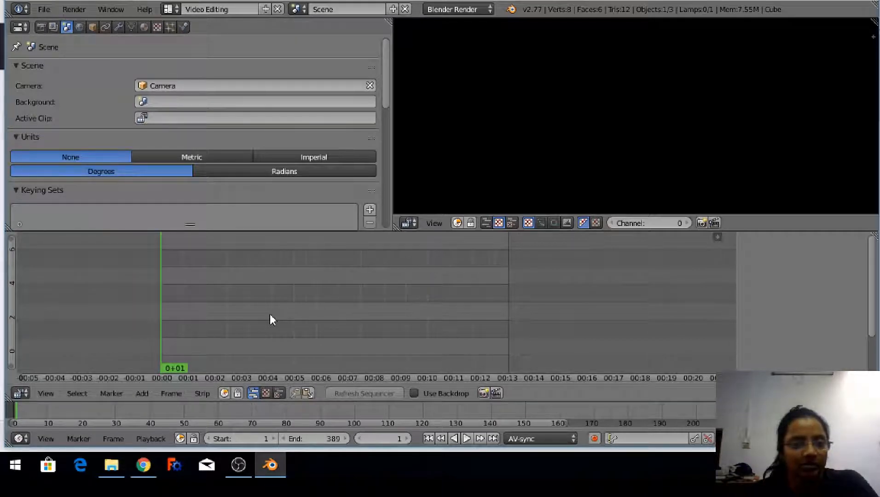
{"action": "scroll", "coordinate": [270, 314], "scroll_direction": "up", "scroll_amount": 1}
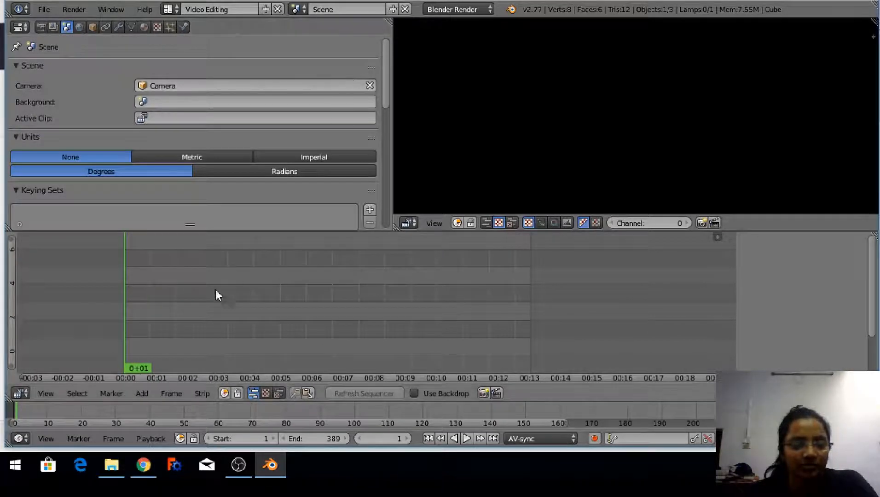
{"action": "middle_click_drag", "start_coordinate": [296, 306], "coordinate": [340, 300]}
{"action": "scroll", "coordinate": [340, 300], "scroll_direction": "up", "scroll_amount": 1}
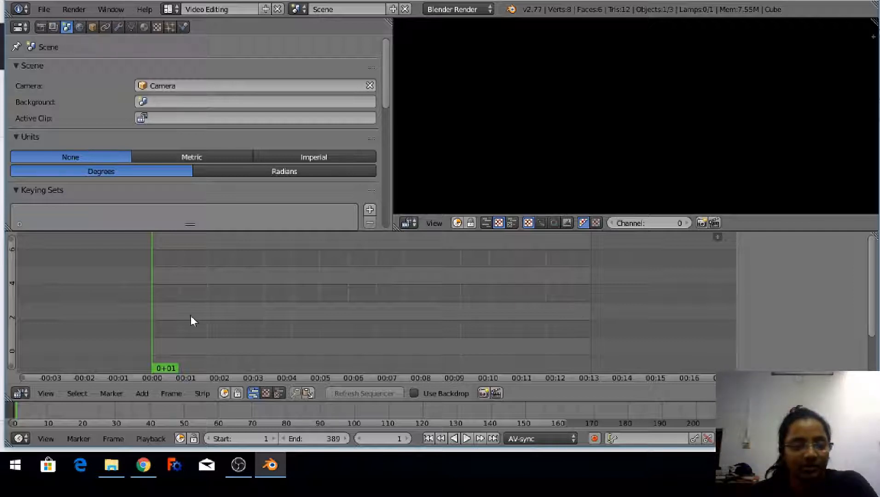
Review the scene's render settings, from the render presets, resolution and frame range to the frame rate and anti-aliasing options
{"action": "left_click", "coordinate": [26, 31]}
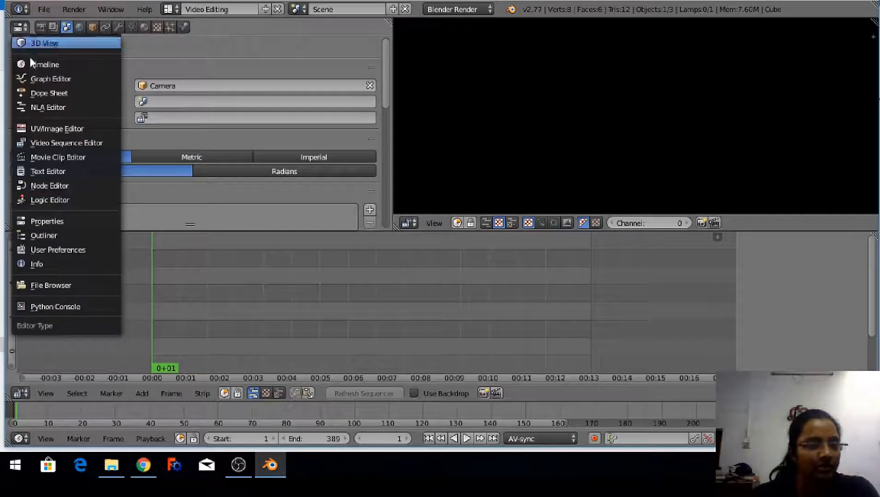
{"action": "left_click", "coordinate": [54, 222]}
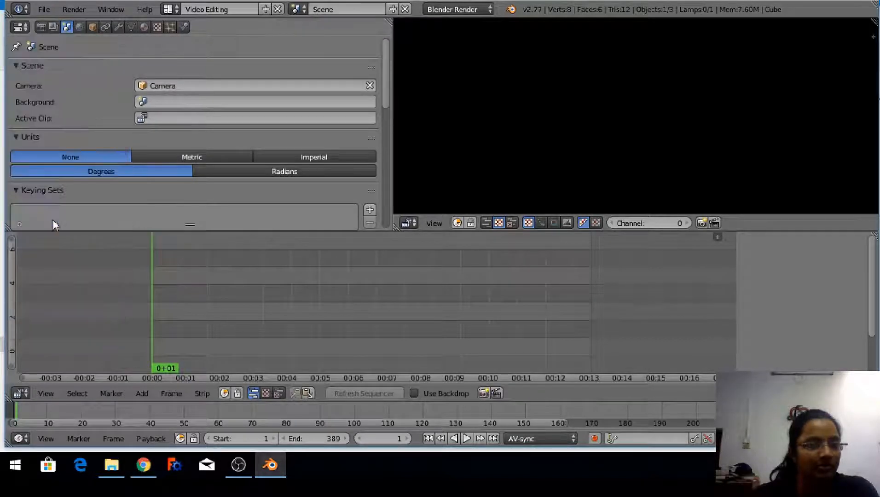
{"action": "left_click", "coordinate": [40, 29]}
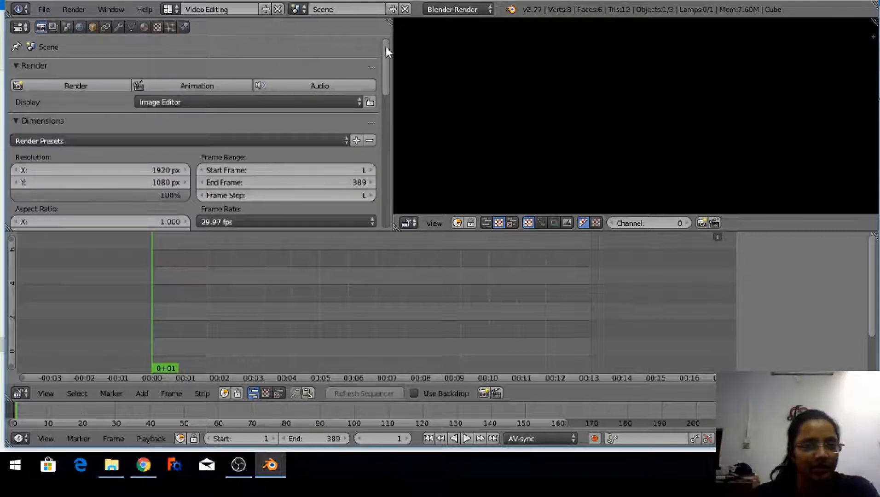
{"action": "left_click_drag", "start_coordinate": [384, 48], "coordinate": [383, 56]}
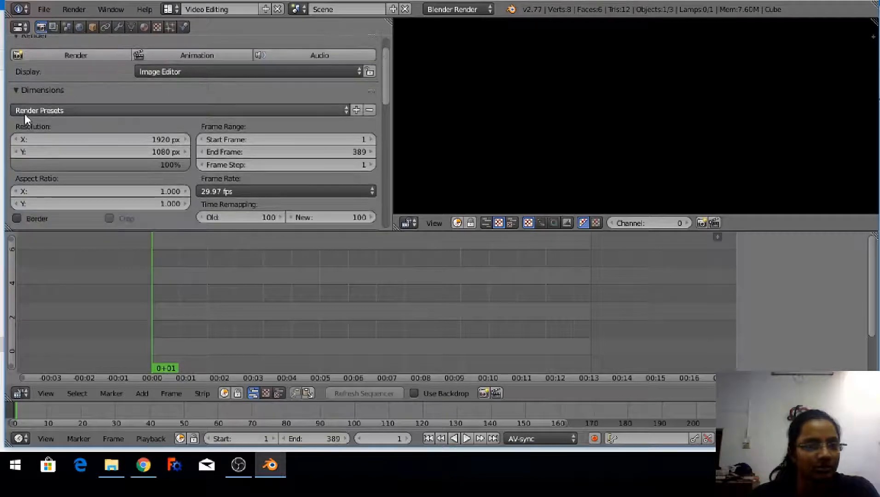
{"action": "left_click", "coordinate": [343, 111]}
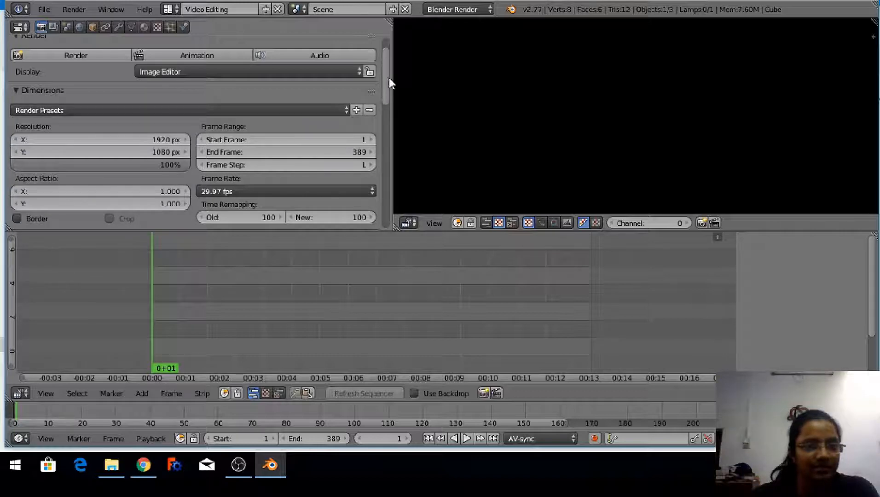
{"action": "left_click_drag", "start_coordinate": [384, 74], "coordinate": [383, 86]}
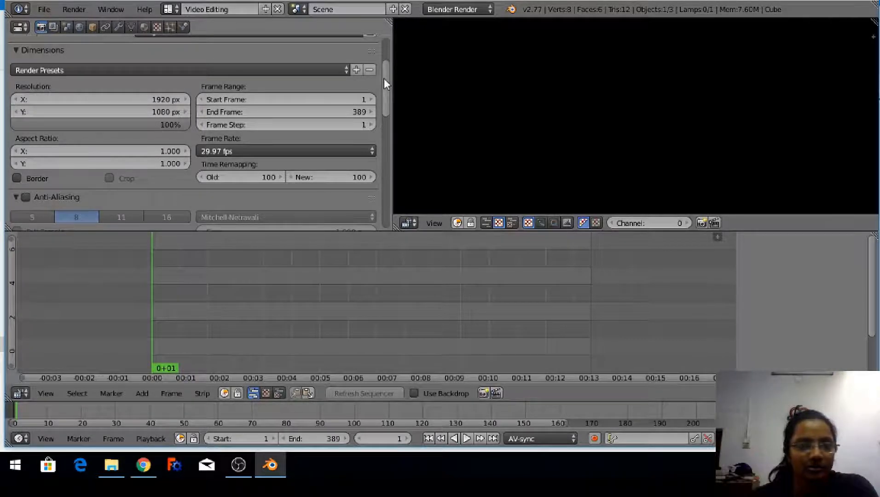
{"action": "left_click_drag", "start_coordinate": [384, 78], "coordinate": [382, 86]}
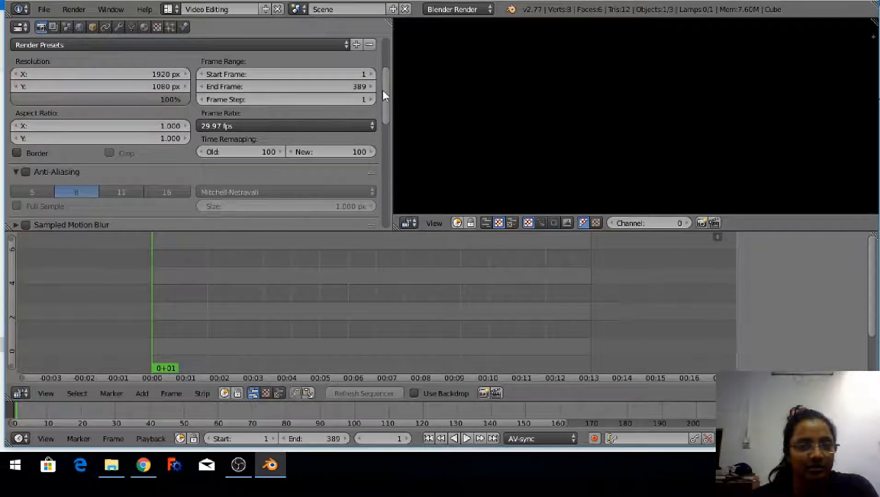
{"action": "left_click_drag", "start_coordinate": [382, 91], "coordinate": [384, 100]}
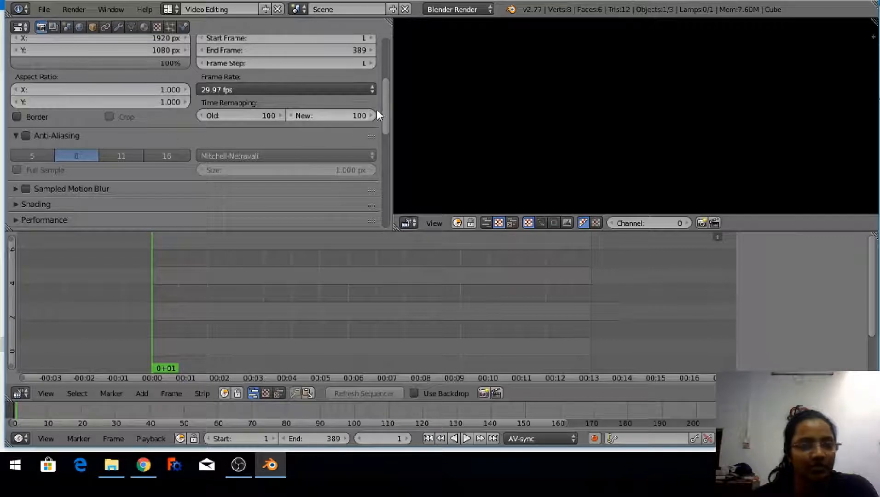
{"action": "left_click_drag", "start_coordinate": [386, 107], "coordinate": [386, 115]}
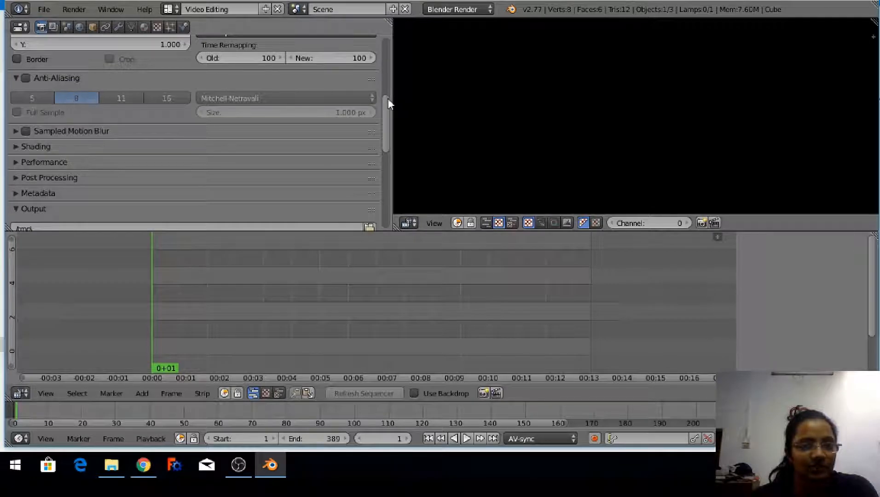
Review the render output settings and the image and movie file formats available for the output
{"action": "scroll", "coordinate": [383, 98], "scroll_direction": "down", "scroll_amount": 2}
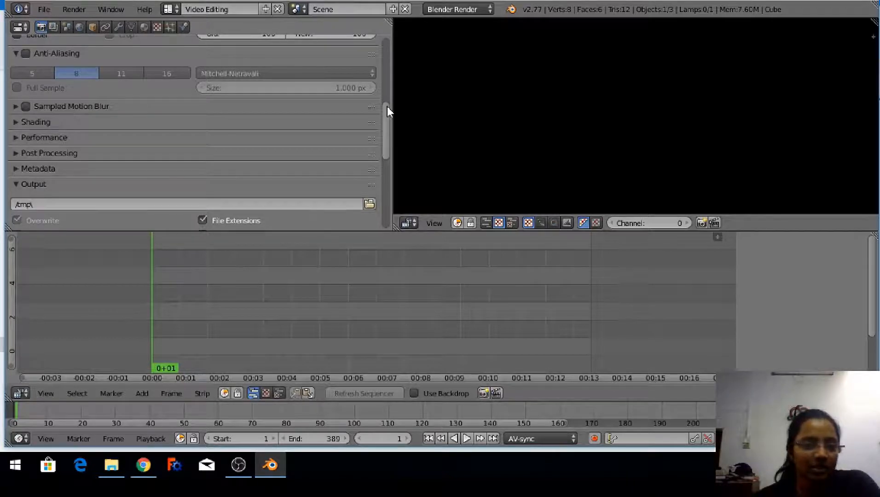
{"action": "left_click_drag", "start_coordinate": [386, 107], "coordinate": [392, 166]}
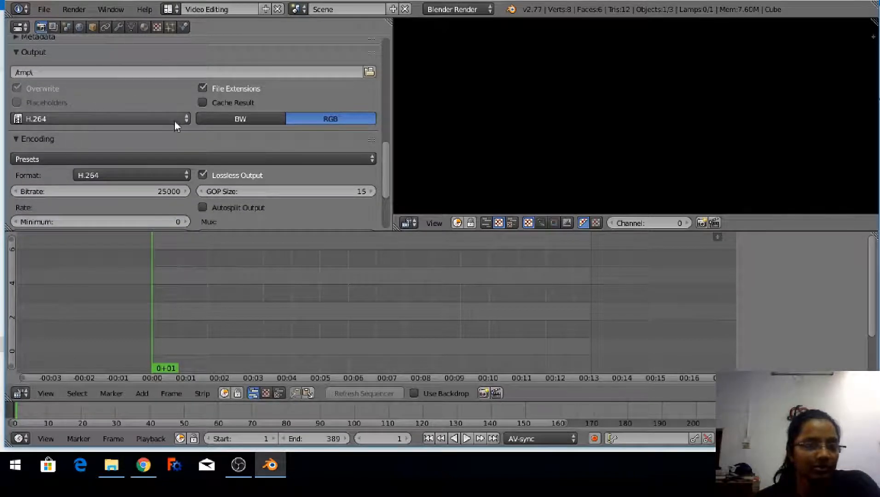
{"action": "left_click", "coordinate": [110, 118]}
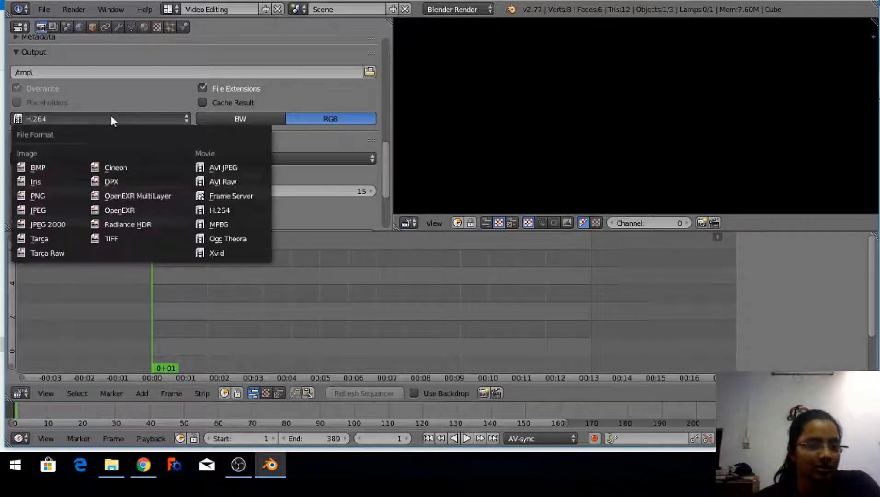
{"action": "left_click", "coordinate": [115, 96]}
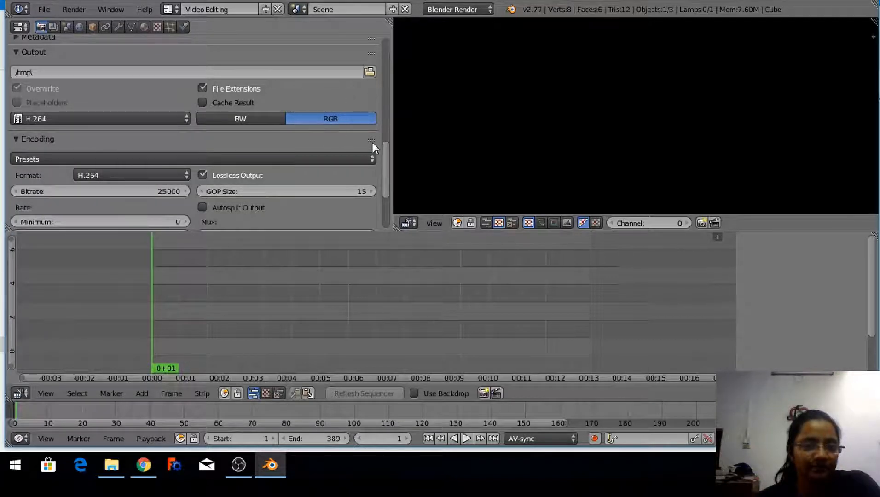
Examine the H.264 encoding settings, including the bitrate, rate limits, mux values and audio codec
{"action": "left_click_drag", "start_coordinate": [386, 155], "coordinate": [385, 176]}
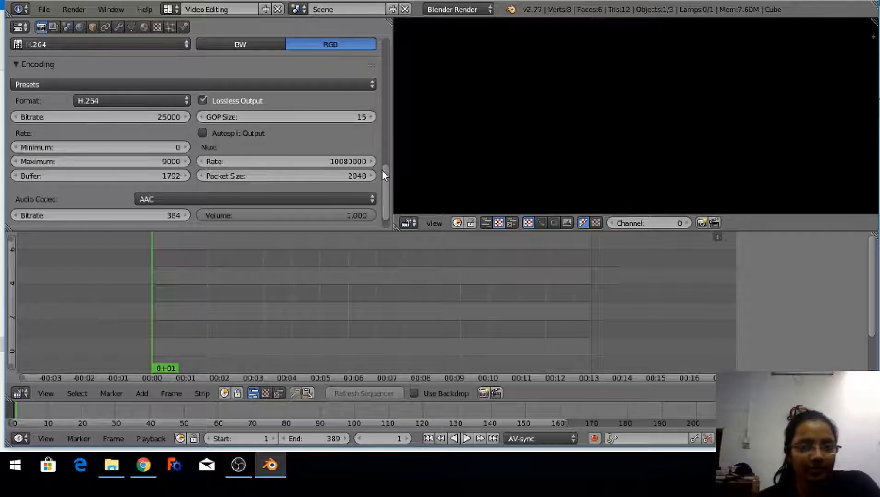
{"action": "scroll", "coordinate": [383, 177], "scroll_direction": "down", "scroll_amount": 2}
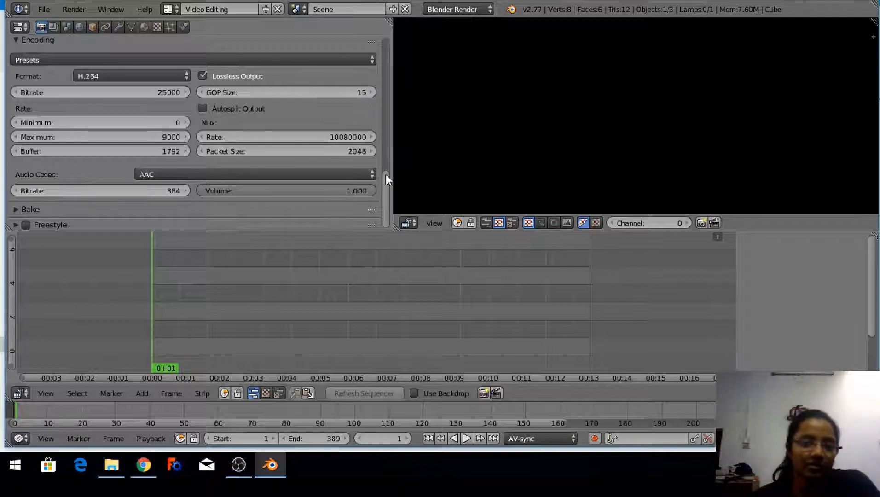
{"action": "scroll", "coordinate": [385, 174], "scroll_direction": "up", "scroll_amount": 2}
{"action": "scroll", "coordinate": [389, 162], "scroll_direction": "down", "scroll_amount": 3}
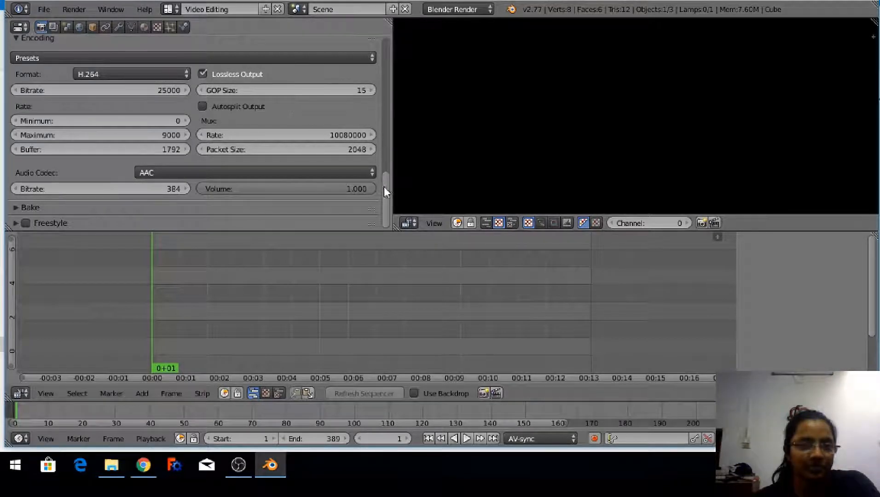
{"action": "scroll", "coordinate": [386, 181], "scroll_direction": "up", "scroll_amount": 2}
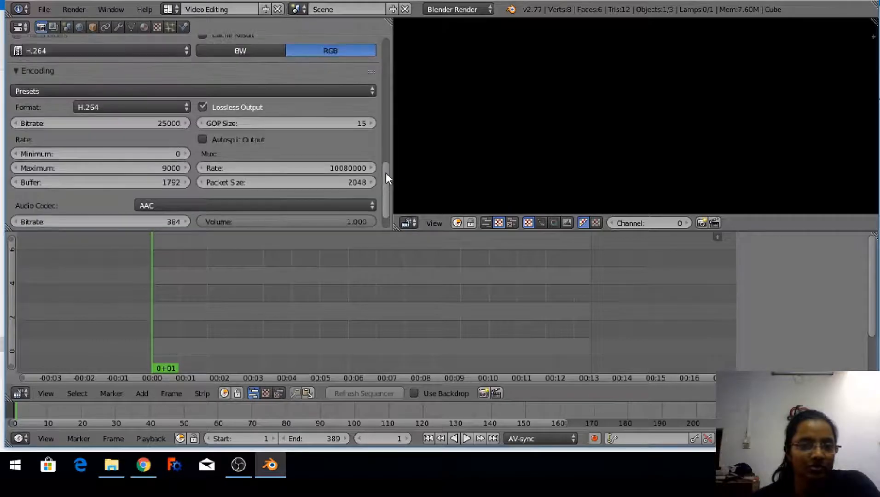
{"action": "scroll", "coordinate": [385, 173], "scroll_direction": "down", "scroll_amount": 2}
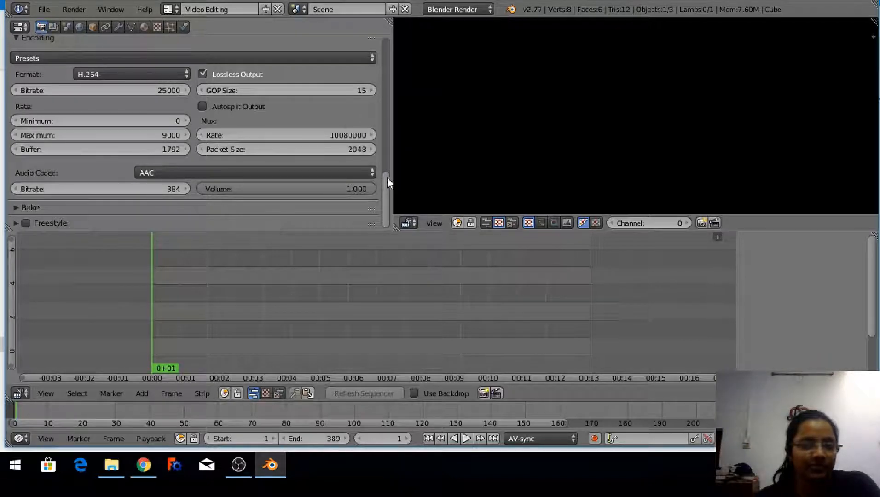
{"action": "mouse_move", "coordinate": [386, 178]}
{"action": "left_mouse_down"}
{"action": "mouse_move", "coordinate": [390, 112]}
{"action": "mouse_move", "coordinate": [385, 168]}
{"action": "left_mouse_up"}
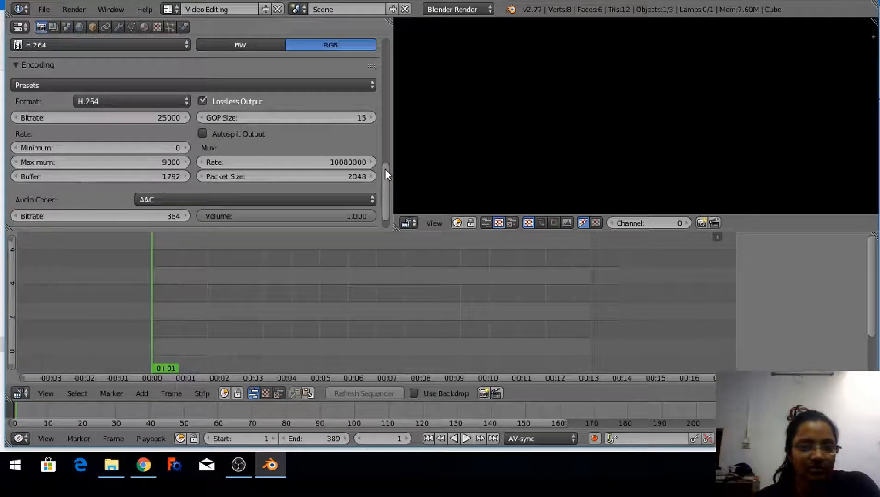
{"action": "left_click_drag", "start_coordinate": [385, 170], "coordinate": [386, 180]}
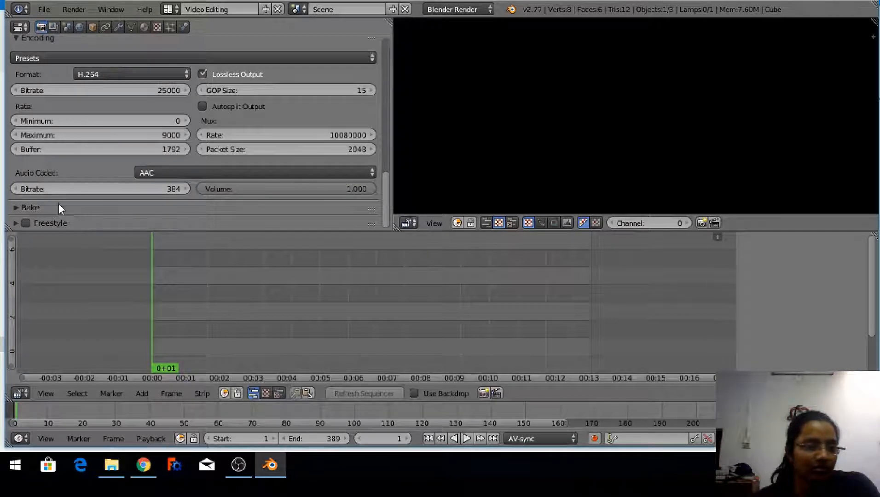
Look through the render layer and scene settings down to gravity, and return to the render settings
{"action": "left_click", "coordinate": [53, 26]}
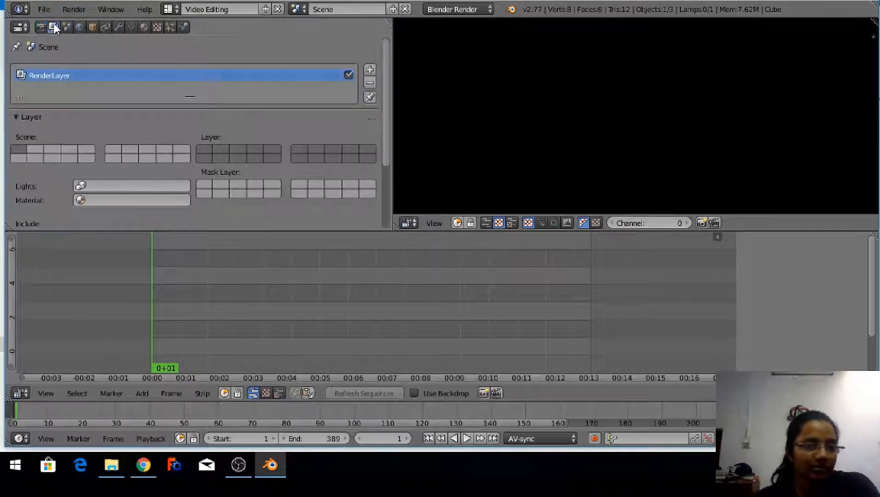
{"action": "left_click", "coordinate": [66, 27]}
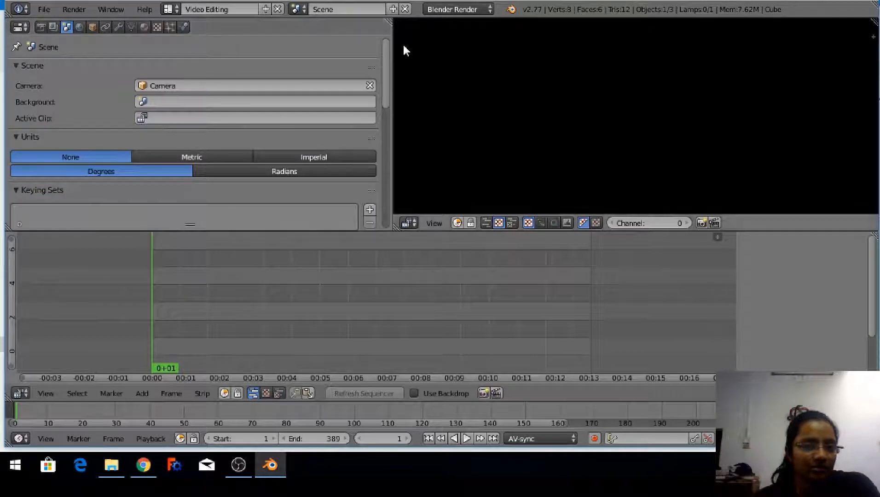
{"action": "left_click_drag", "start_coordinate": [382, 93], "coordinate": [386, 167]}
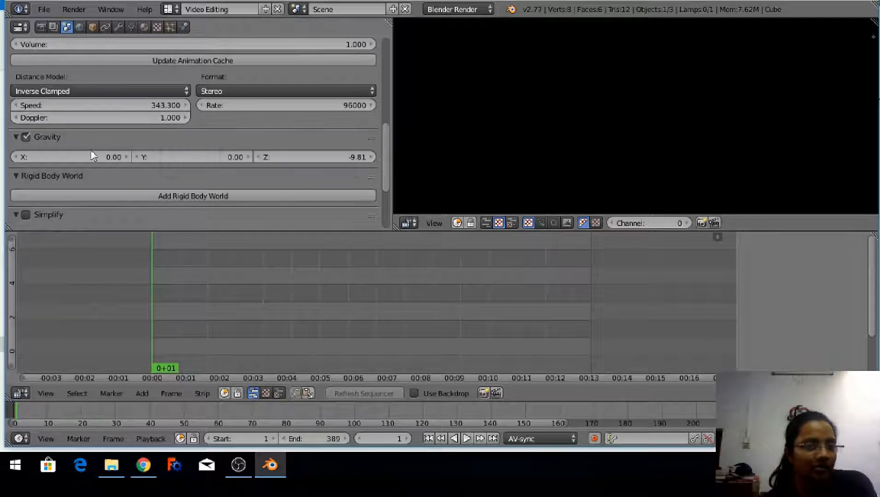
{"action": "left_click_drag", "start_coordinate": [389, 145], "coordinate": [395, 52]}
{"action": "left_click", "coordinate": [41, 26]}
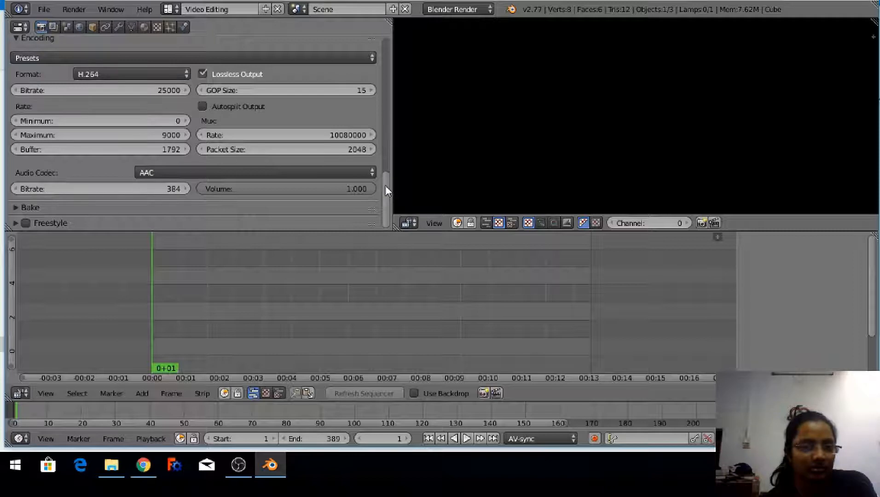
Set the render output path to the E:\best out of Waste shoe organizer\ folder
{"action": "left_click_drag", "start_coordinate": [386, 186], "coordinate": [388, 119]}
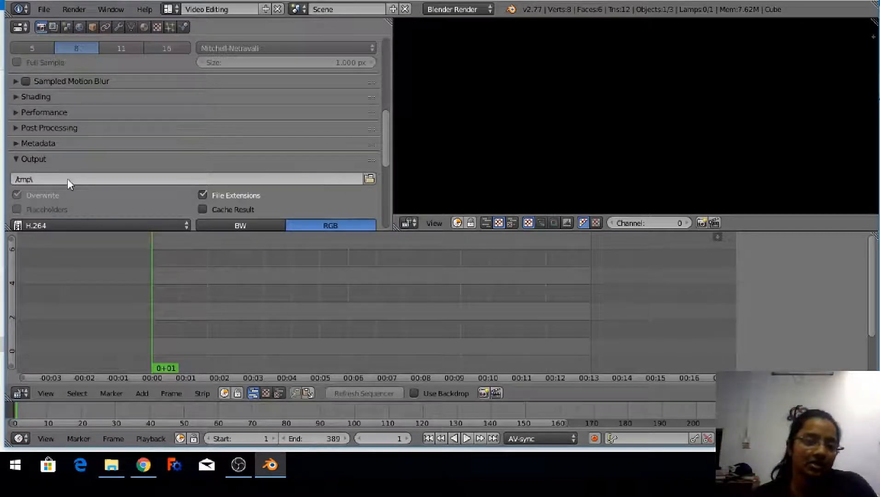
{"action": "left_click", "coordinate": [369, 179]}
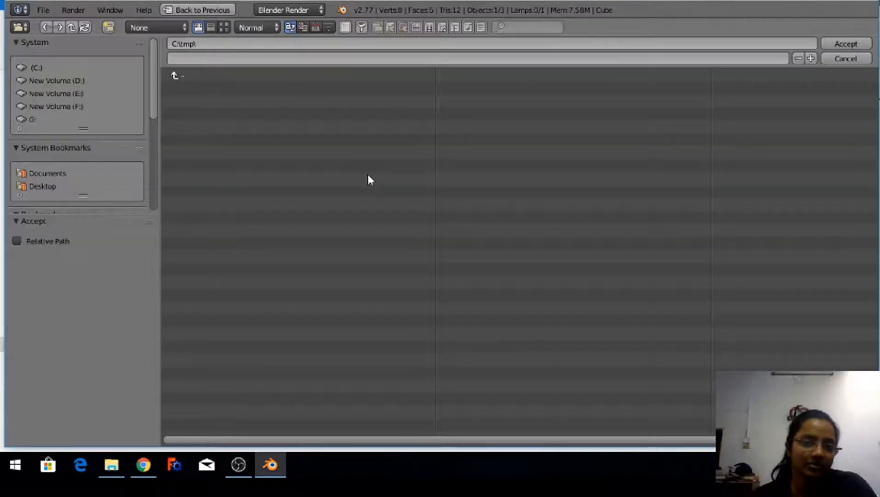
{"action": "left_click", "coordinate": [75, 92]}
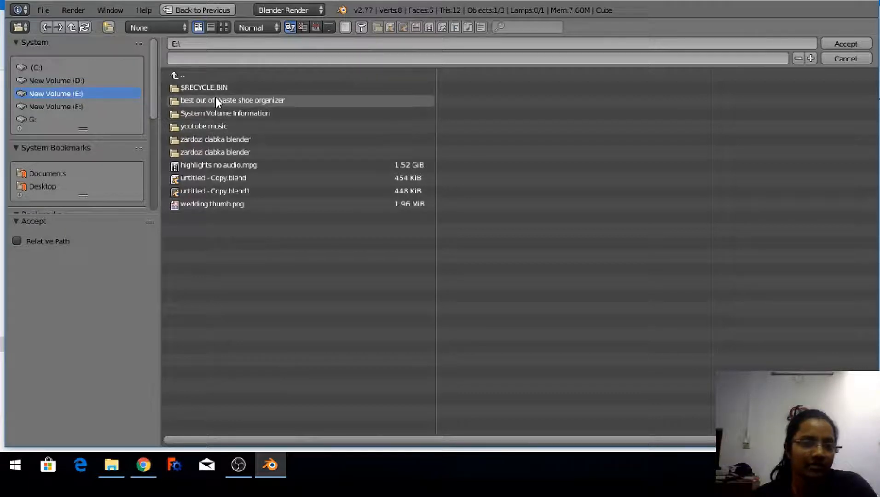
{"action": "left_click", "coordinate": [183, 103]}
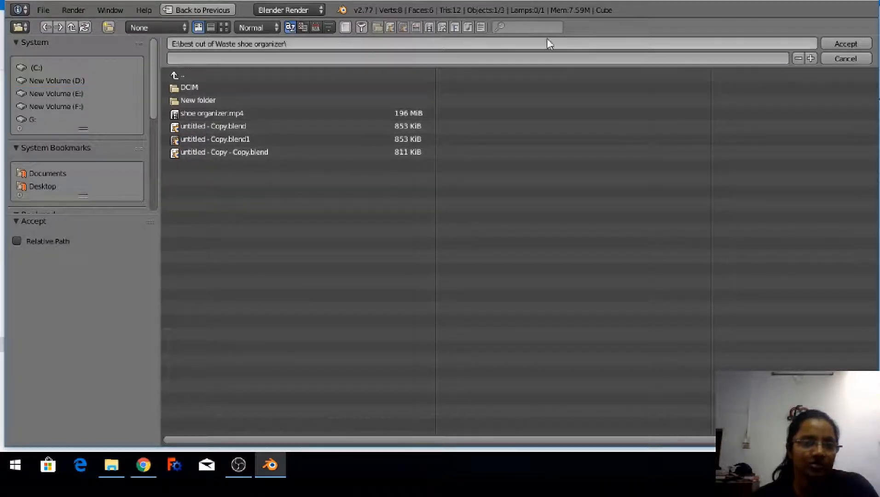
{"action": "left_click", "coordinate": [835, 45]}
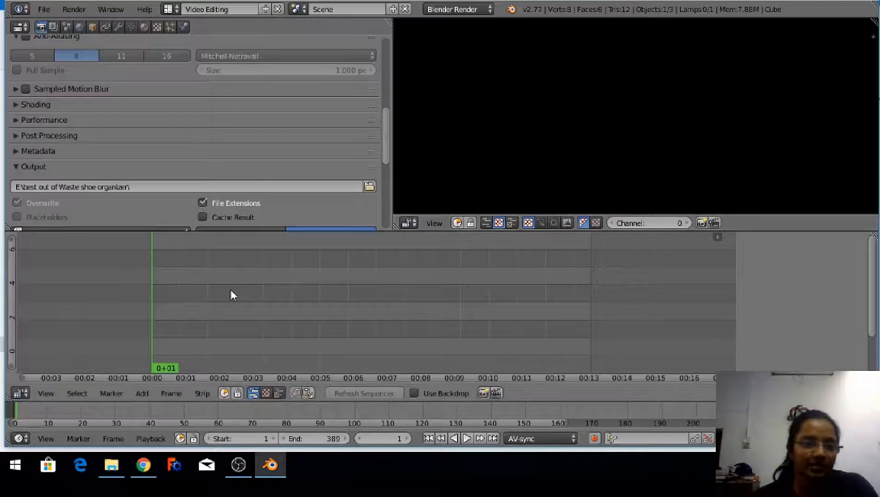
Switch the properties area to a File Browser and open E:\best out of Waste shoe organizer\DCIM\100NC1V1
{"action": "left_click_drag", "start_coordinate": [380, 152], "coordinate": [384, 55]}
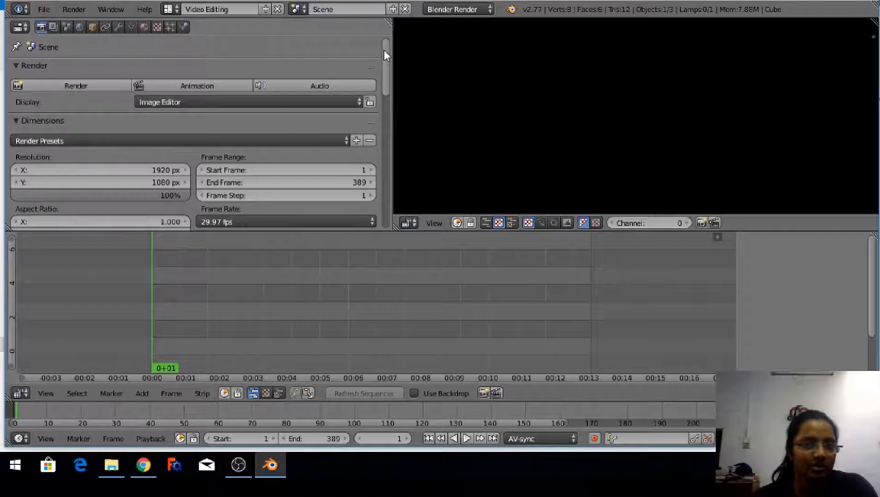
{"action": "left_click", "coordinate": [25, 29]}
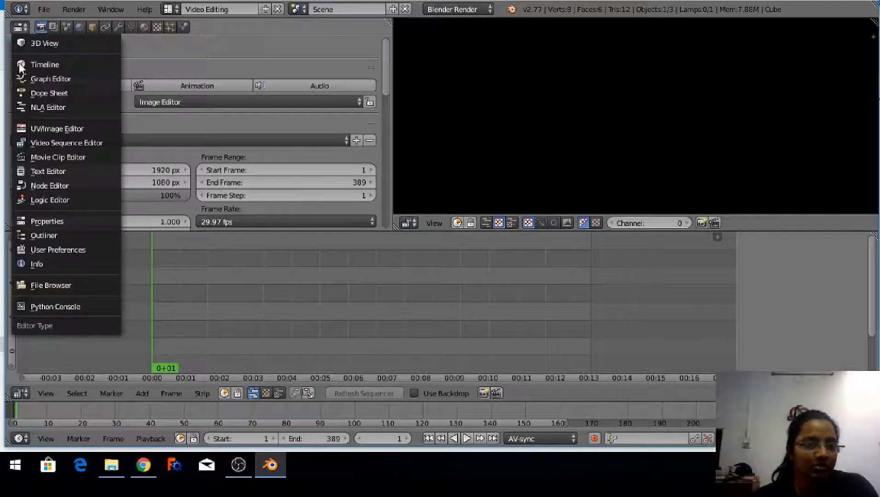
{"action": "left_click", "coordinate": [49, 289]}
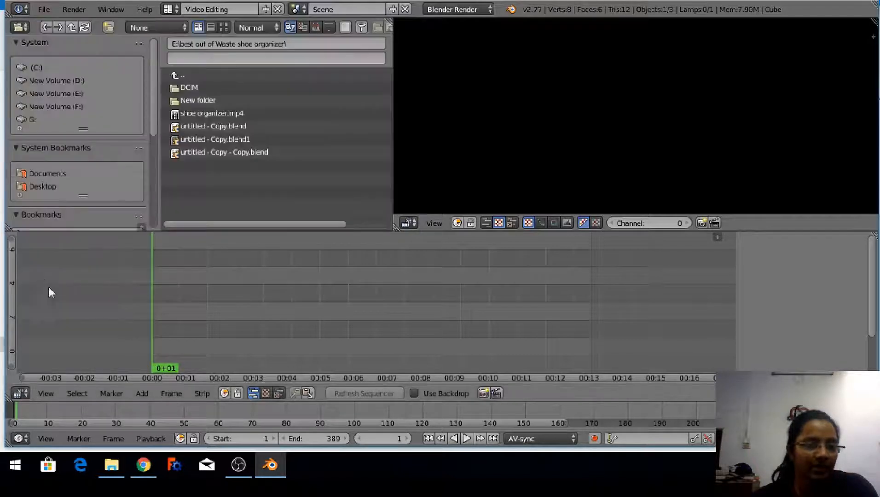
{"action": "left_click", "coordinate": [77, 94]}
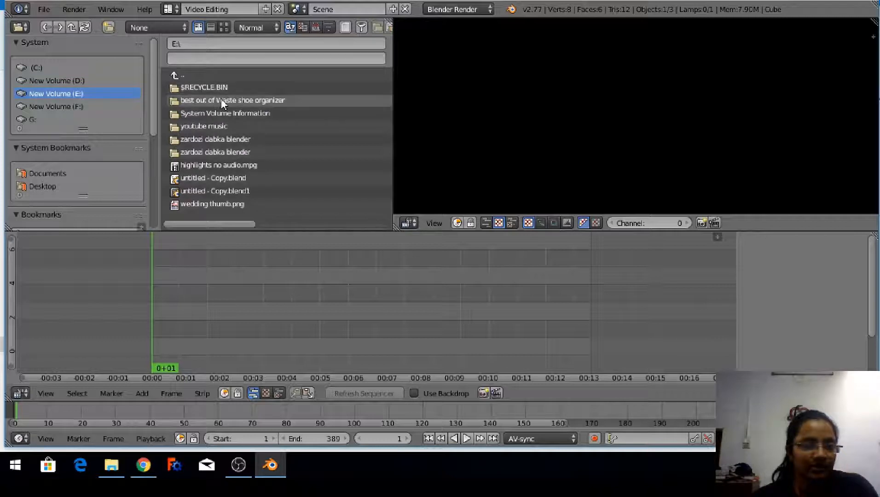
{"action": "left_click", "coordinate": [205, 100]}
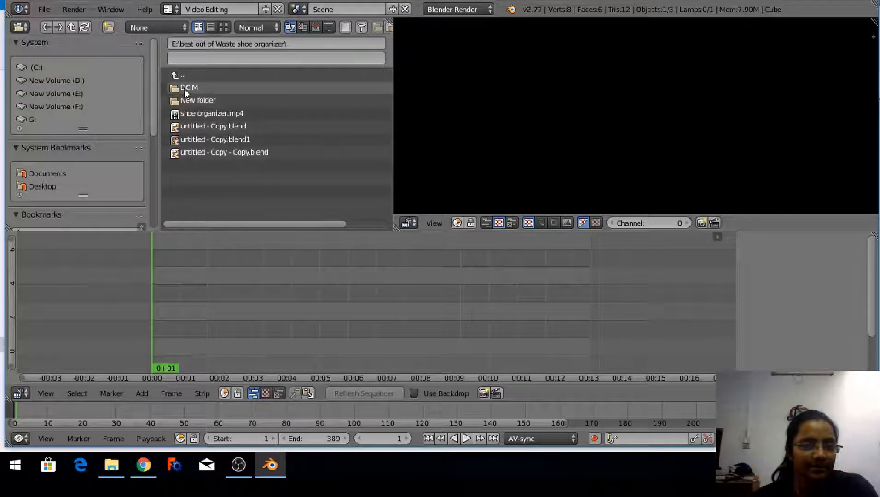
{"action": "left_click", "coordinate": [182, 88]}
{"action": "left_click", "coordinate": [190, 88]}
Add DSC_5256.MOV to the sequencer on channel 1 at frame 1 and jump the playhead to the strip's end
{"action": "left_click", "coordinate": [181, 88]}
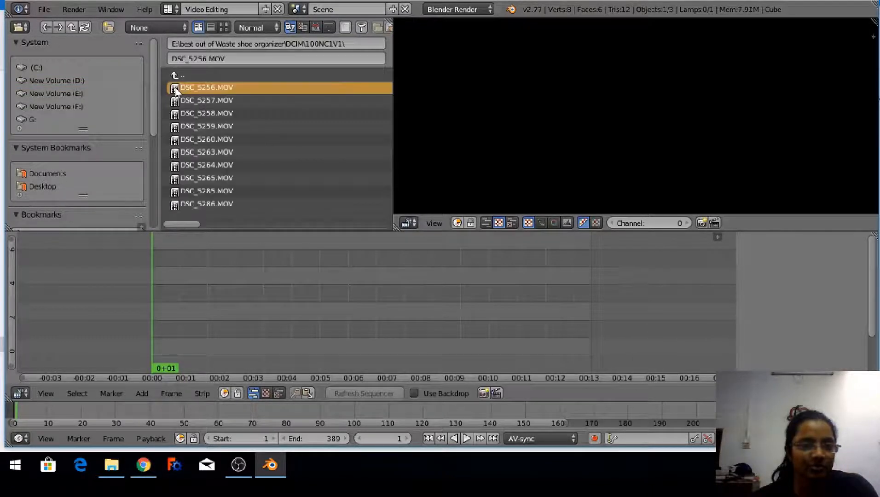
{"action": "left_click_drag", "start_coordinate": [177, 90], "coordinate": [211, 314]}
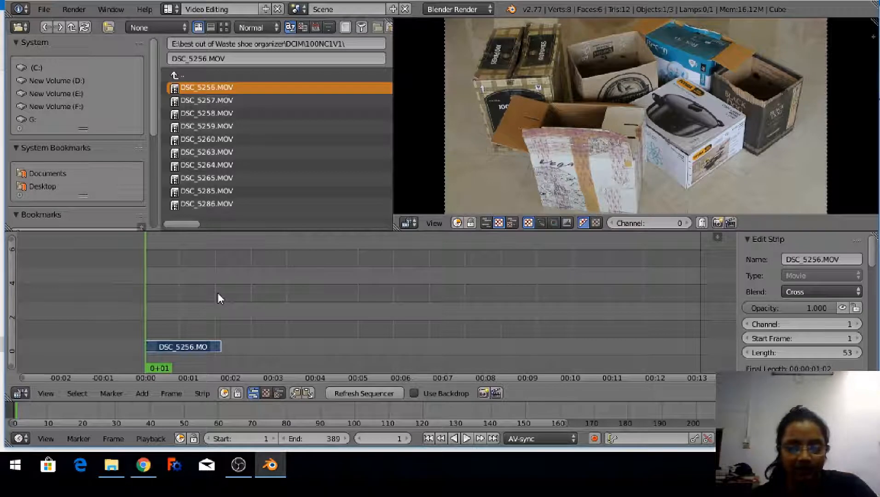
{"action": "key", "text": "Page_Up"}
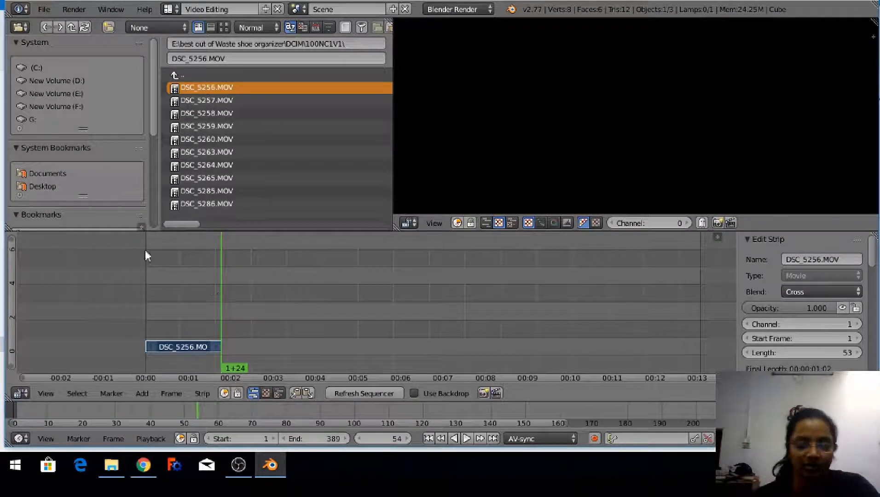
Add DSC_5257.MOV on channel 1 directly after the first strip, at frame 54, and jump the playhead to its end
{"action": "left_click", "coordinate": [191, 102]}
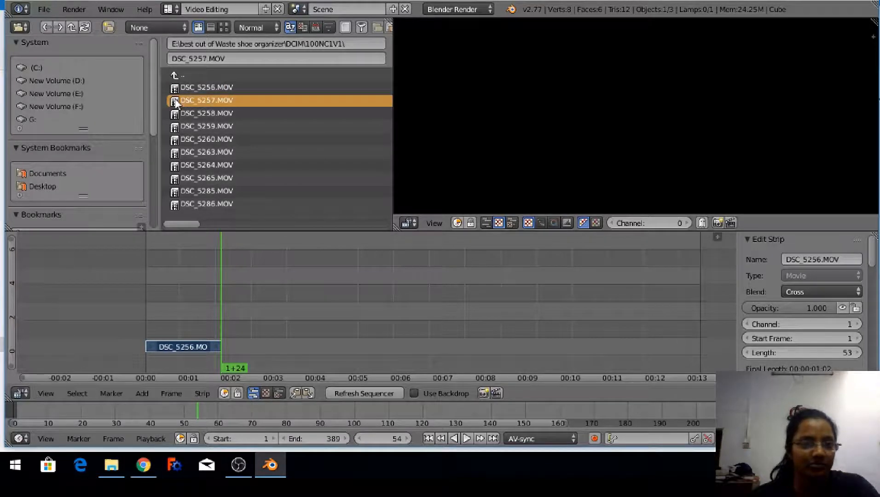
{"action": "left_click_drag", "start_coordinate": [191, 102], "coordinate": [283, 291]}
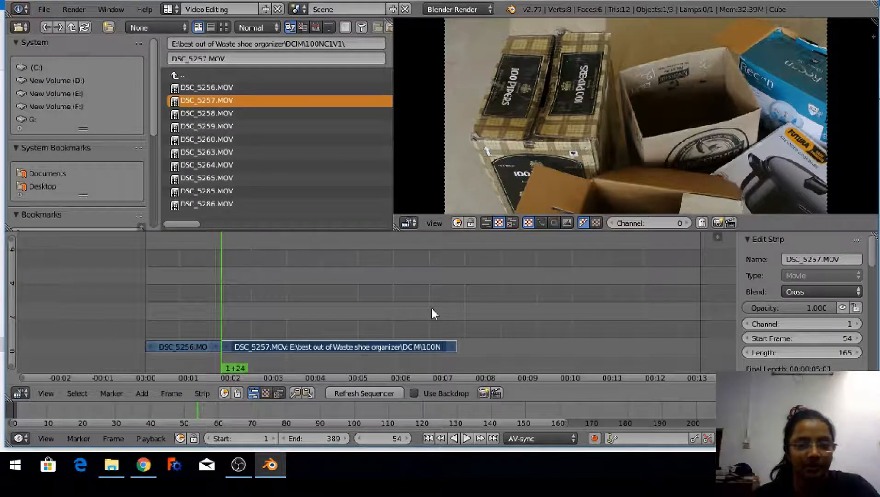
{"action": "key", "text": "Page_Up"}
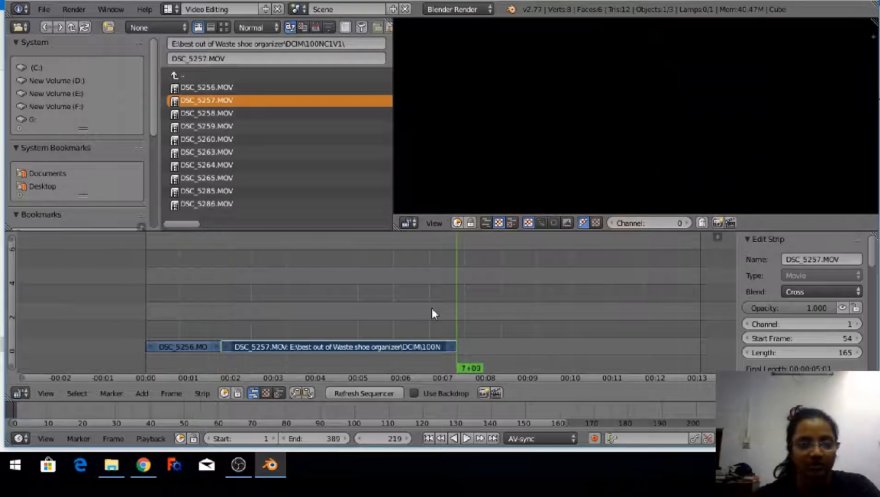
Add DSC_5258.MOV on channel 1 directly after the second strip, at frame 219, and jump the playhead to its end
{"action": "left_click", "coordinate": [174, 115]}
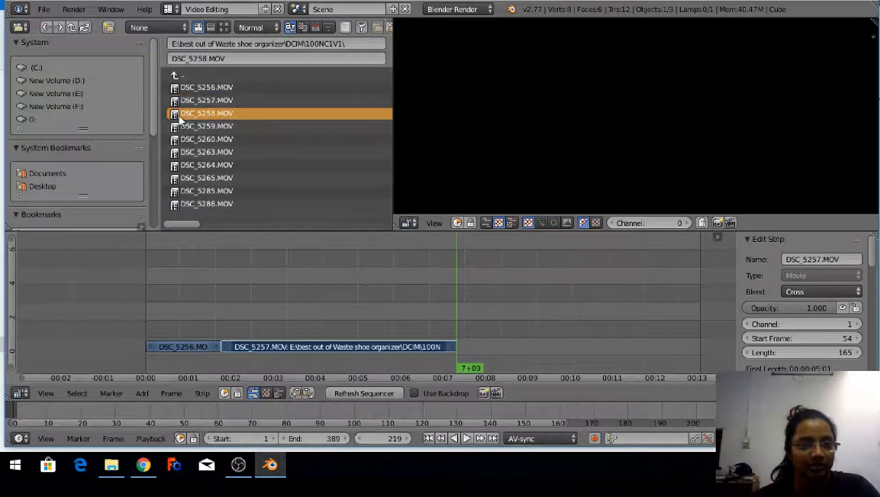
{"action": "left_click_drag", "start_coordinate": [174, 115], "coordinate": [492, 335]}
{"action": "middle_click_drag", "start_coordinate": [430, 300], "coordinate": [317, 298]}
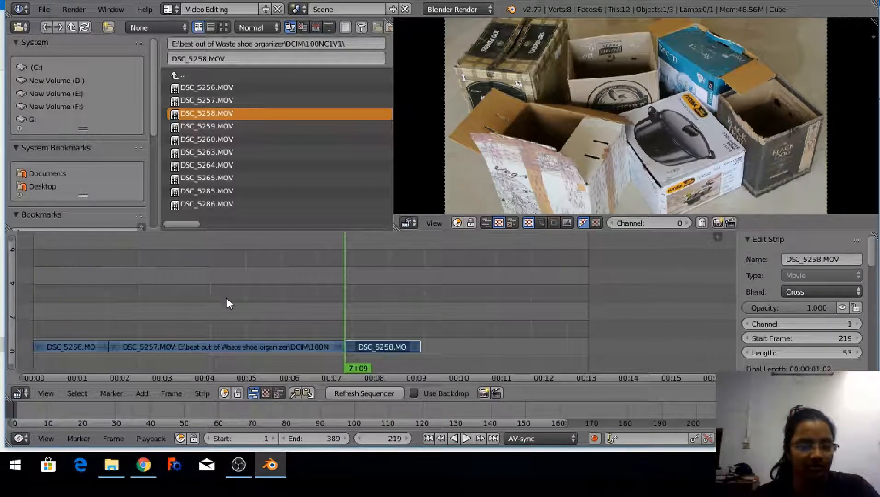
{"action": "middle_click_drag", "start_coordinate": [138, 305], "coordinate": [223, 294]}
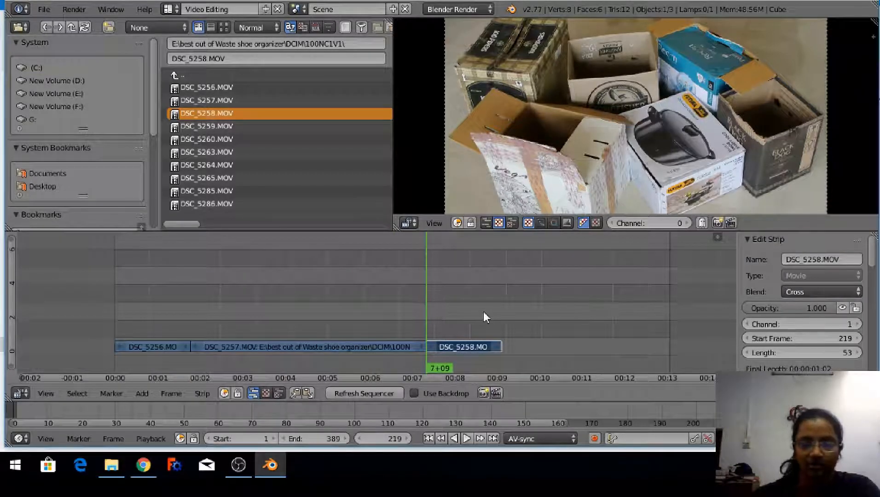
{"action": "key", "text": "Page_Up"}
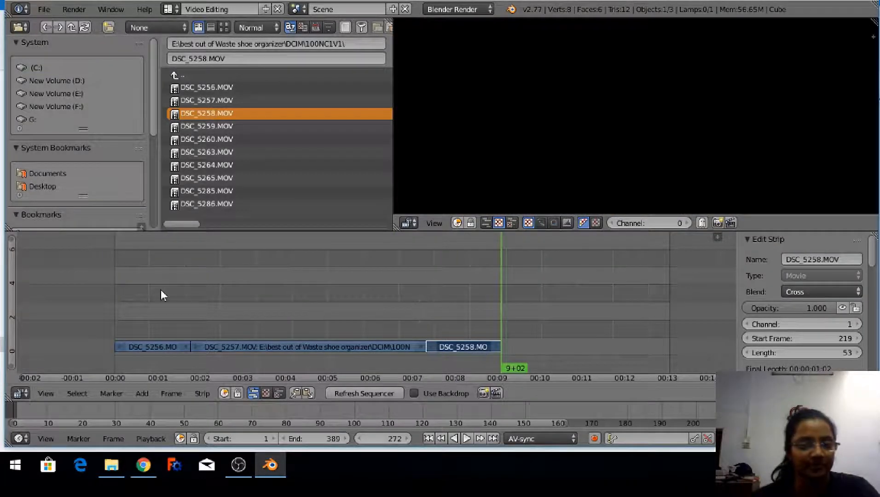
Cut the DSC_5256.MOV strip at frame 8
{"action": "middle_click_drag", "start_coordinate": [151, 309], "coordinate": [246, 307]}
{"action": "left_click", "coordinate": [182, 354]}
{"action": "scroll", "coordinate": [248, 308], "scroll_direction": "up", "scroll_amount": 9}
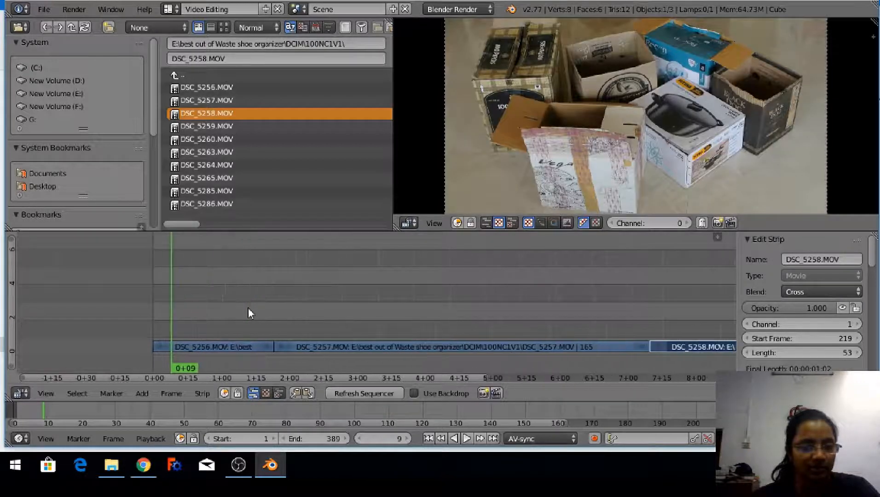
{"action": "middle_click_drag", "start_coordinate": [167, 315], "coordinate": [280, 300]}
{"action": "scroll", "coordinate": [280, 300], "scroll_direction": "up", "scroll_amount": 4}
{"action": "middle_click_drag", "start_coordinate": [167, 314], "coordinate": [240, 336]}
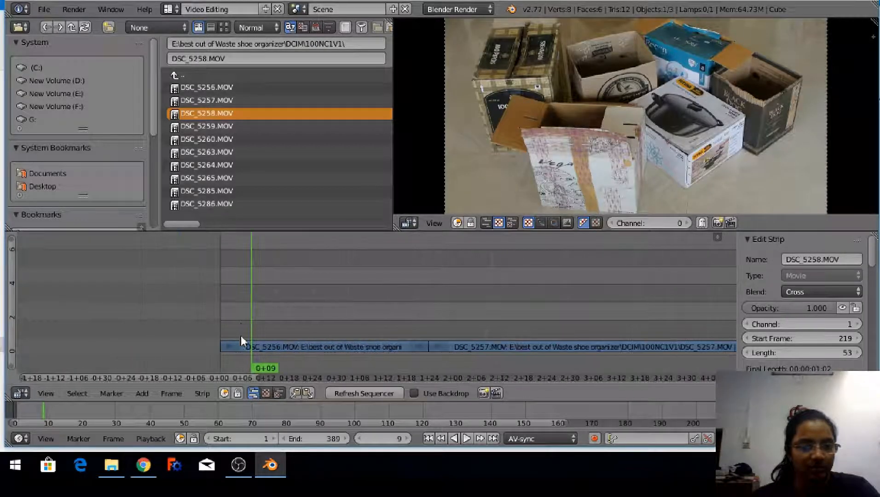
{"action": "left_click", "coordinate": [247, 361]}
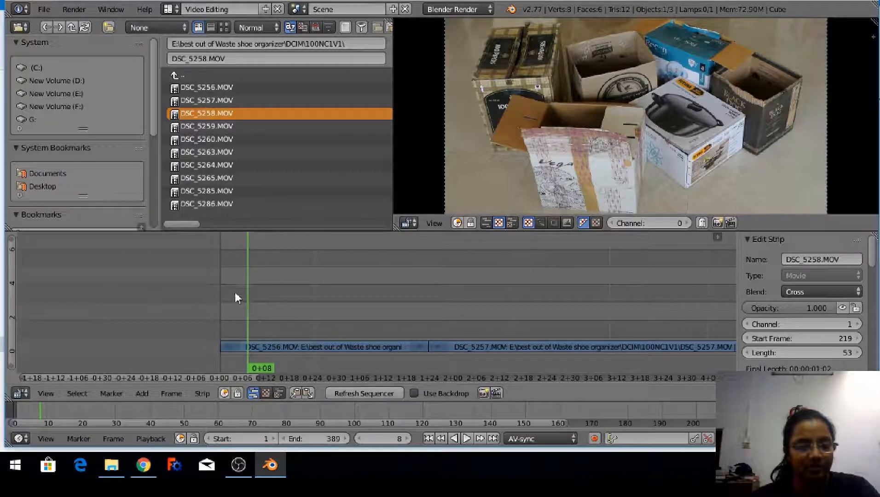
{"action": "right_click", "coordinate": [257, 348]}
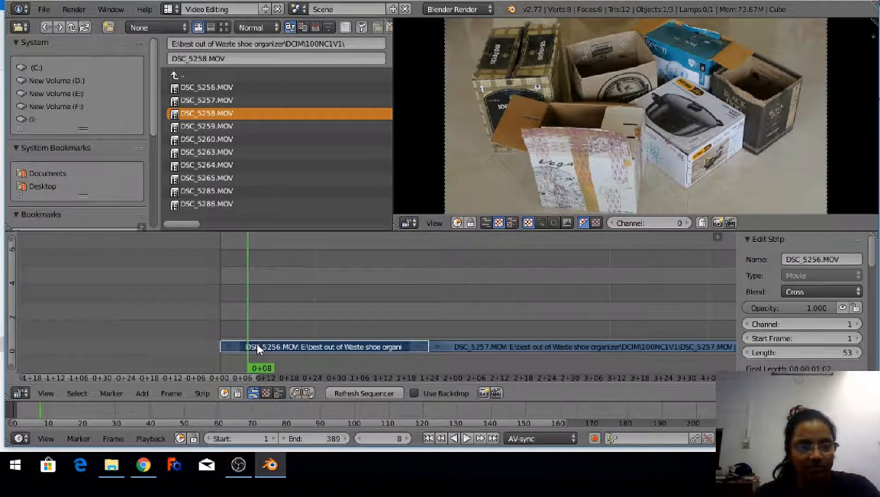
{"action": "key", "text": "k"}
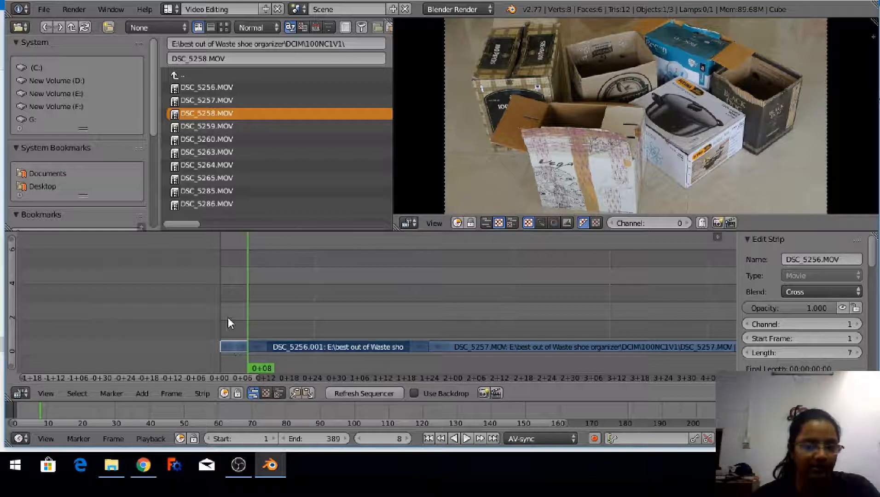
Erase the short piece of the DSC_5256.MOV strip before the cut
{"action": "right_click", "coordinate": [235, 344]}
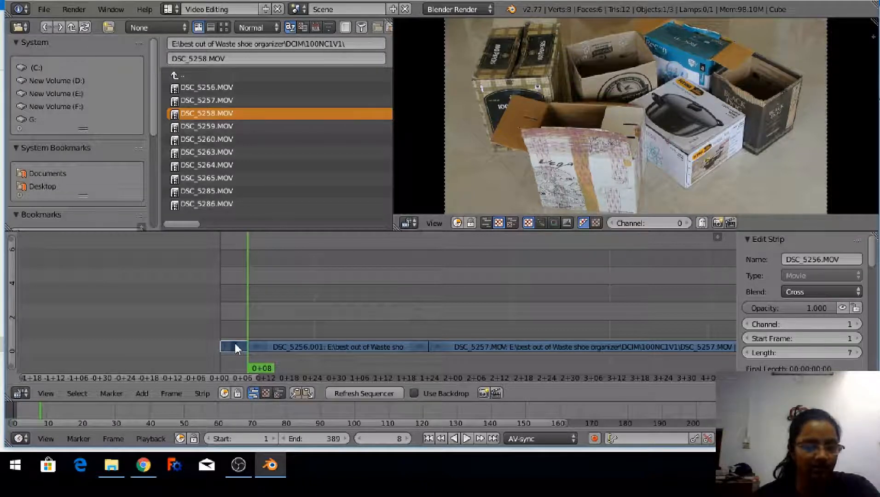
{"action": "key", "text": "x"}
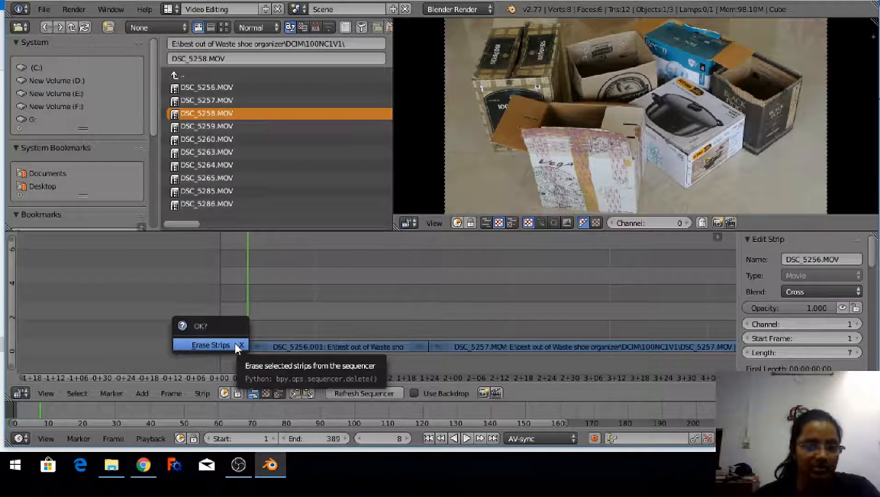
{"action": "left_click", "coordinate": [235, 345]}
Cut the DSC_5257.MOV strip at frame 70
{"action": "middle_click_drag", "start_coordinate": [632, 308], "coordinate": [462, 299]}
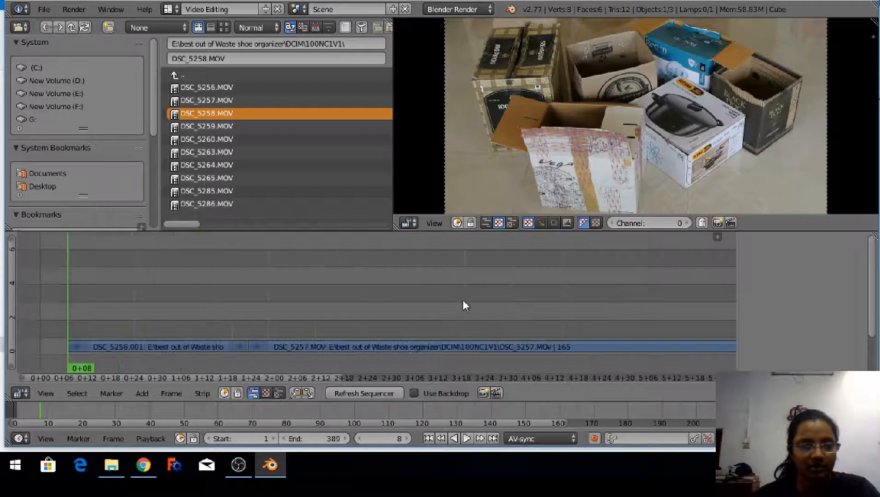
{"action": "scroll", "coordinate": [462, 299], "scroll_direction": "down", "scroll_amount": 3}
{"action": "scroll", "coordinate": [463, 300], "scroll_direction": "down", "scroll_amount": 4}
{"action": "middle_click_drag", "start_coordinate": [562, 300], "coordinate": [442, 284]}
{"action": "scroll", "coordinate": [442, 284], "scroll_direction": "down", "scroll_amount": 2}
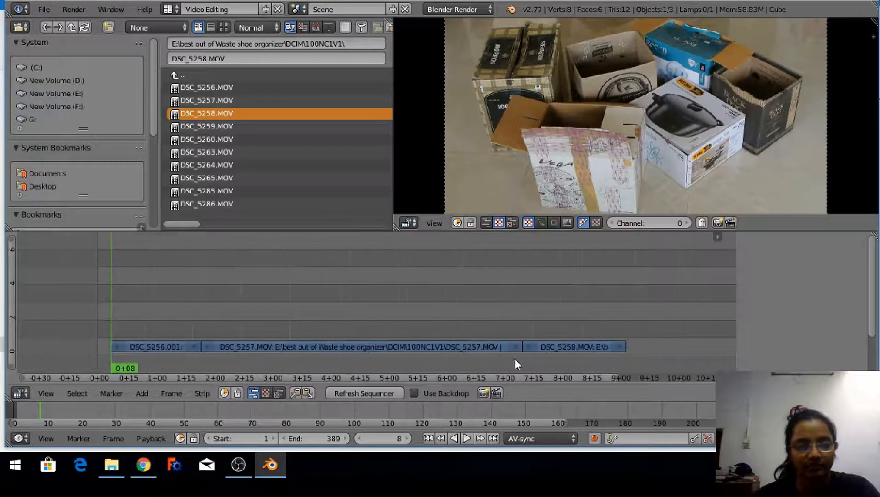
{"action": "left_click", "coordinate": [232, 358]}
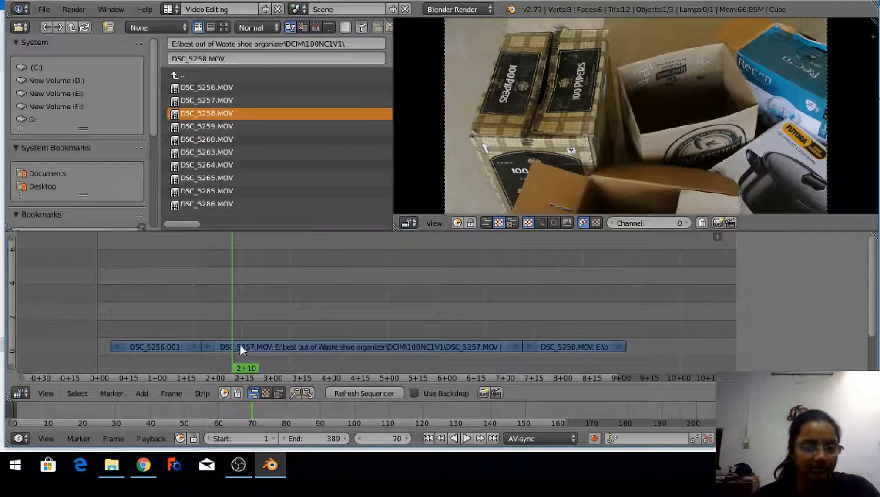
{"action": "right_click", "coordinate": [241, 345]}
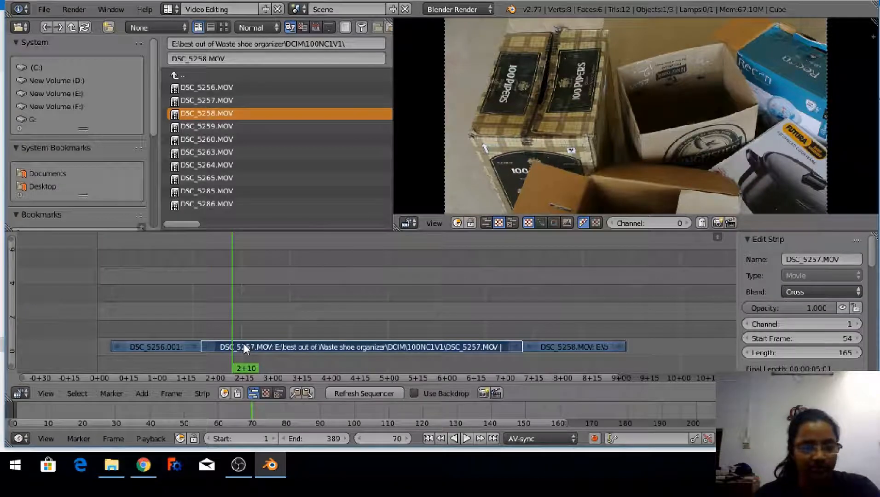
{"action": "key", "text": "k"}
Erase the short piece of the DSC_5257.MOV strip before the cut and save the project
{"action": "right_click", "coordinate": [220, 344]}
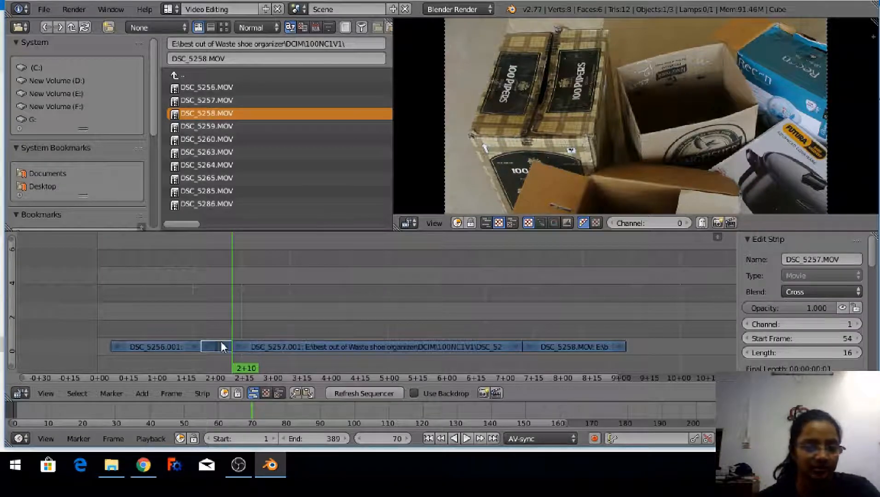
{"action": "right_click", "coordinate": [223, 348]}
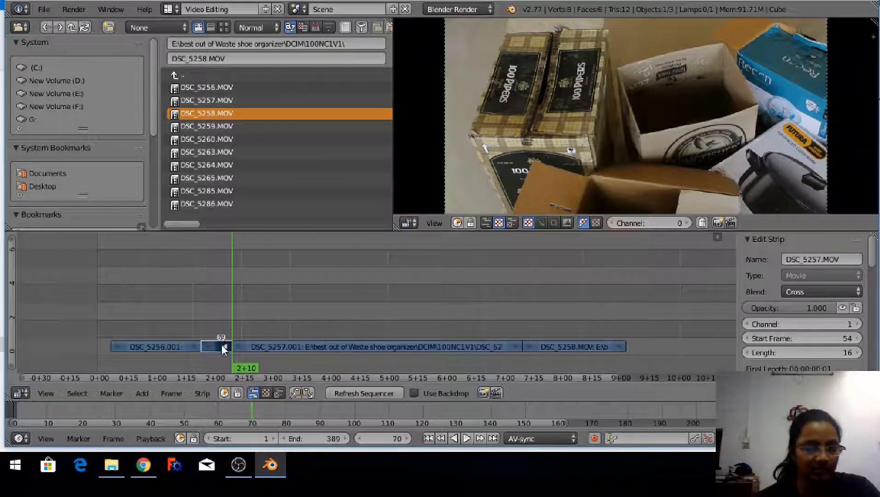
{"action": "key", "text": "x"}
{"action": "left_click", "coordinate": [213, 347]}
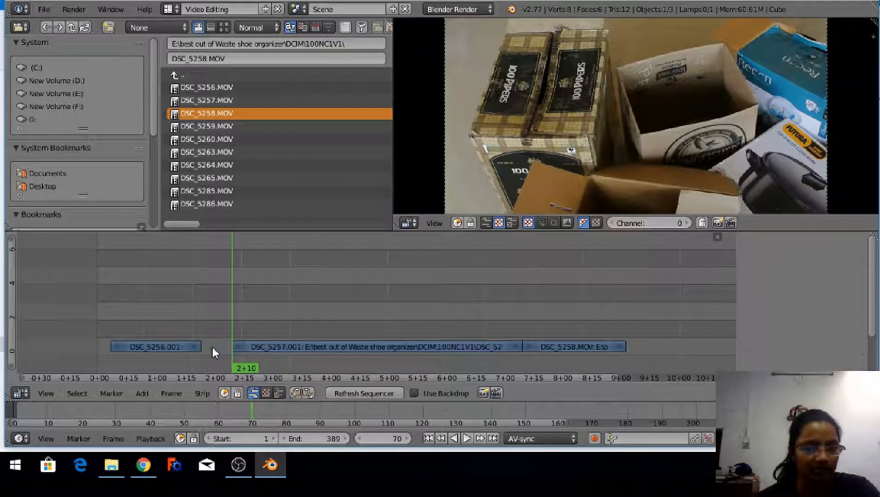
{"action": "key", "text": "ctrl+s"}
{"action": "left_click", "coordinate": [209, 324]}
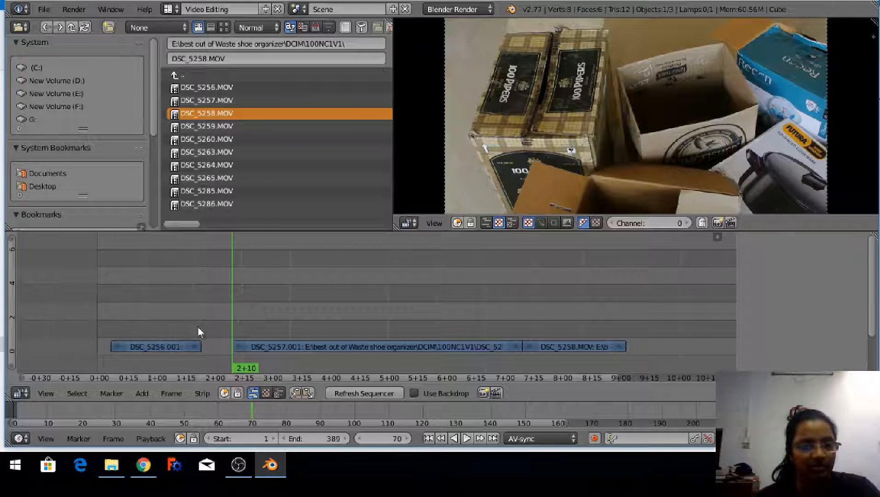
Cut the DSC_5256.MOV strip at frame 24
{"action": "middle_click_drag", "start_coordinate": [211, 325], "coordinate": [321, 310]}
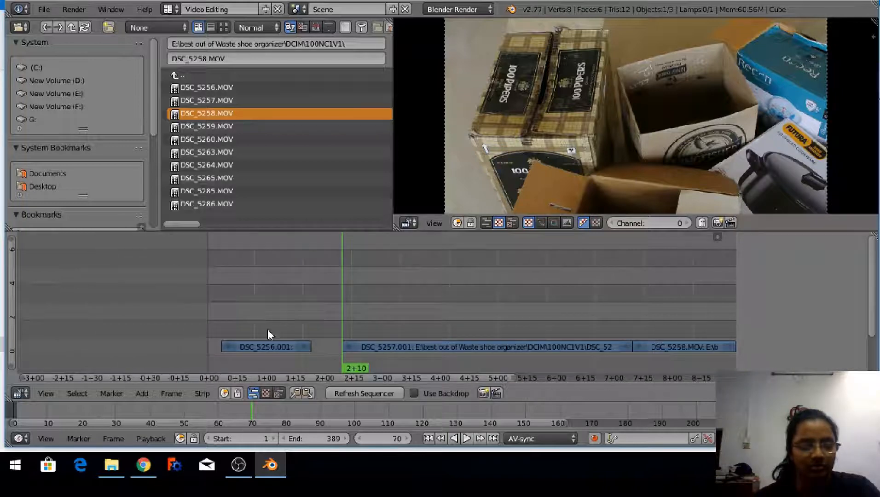
{"action": "left_click", "coordinate": [246, 365]}
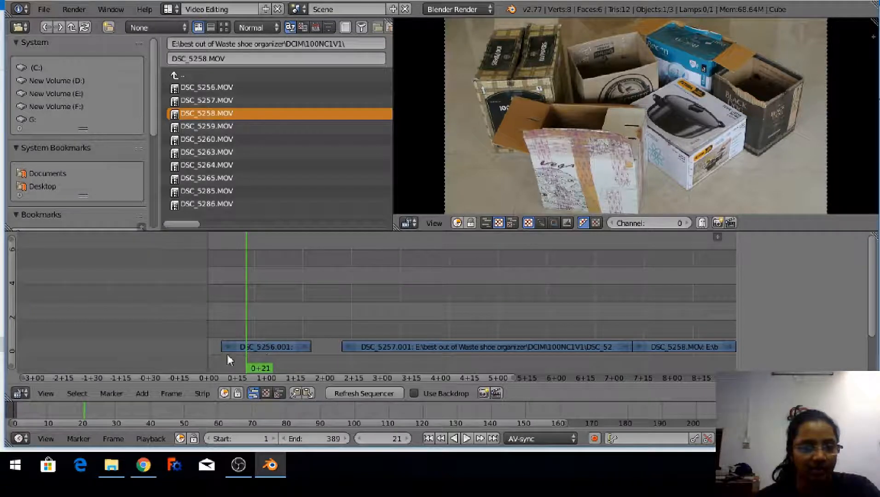
{"action": "left_click_drag", "start_coordinate": [245, 349], "coordinate": [255, 328]}
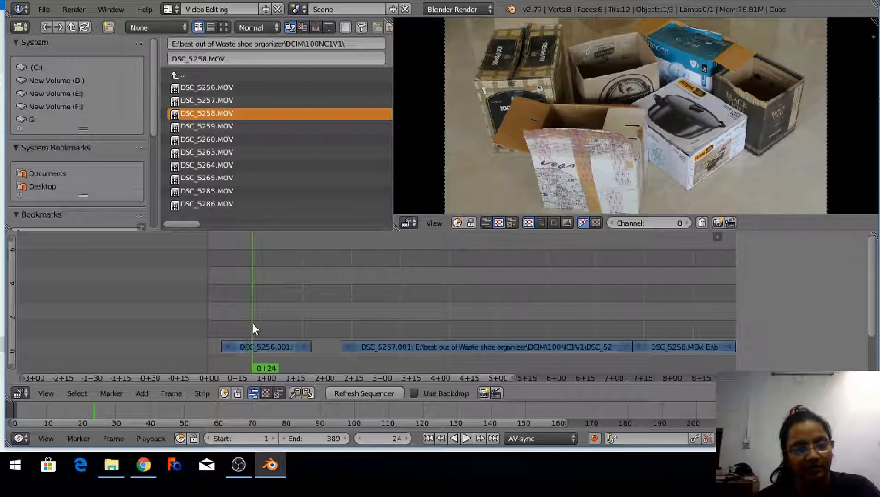
{"action": "right_click", "coordinate": [253, 350]}
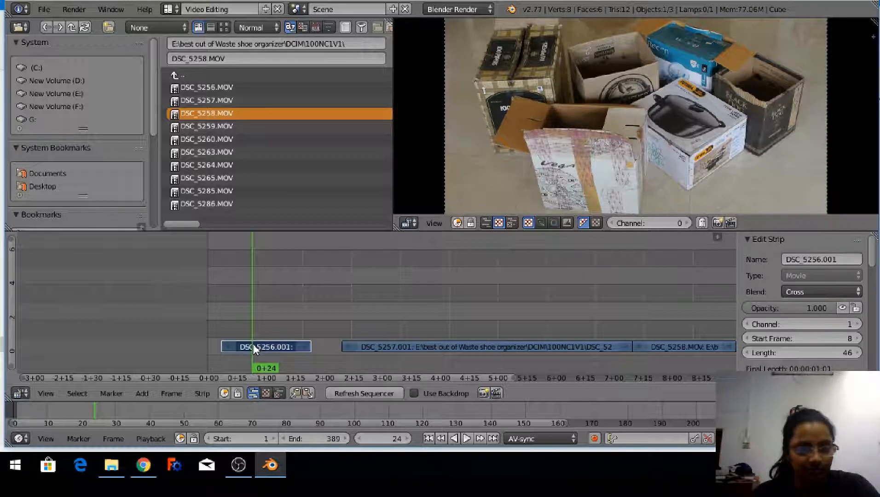
{"action": "key", "text": "k"}
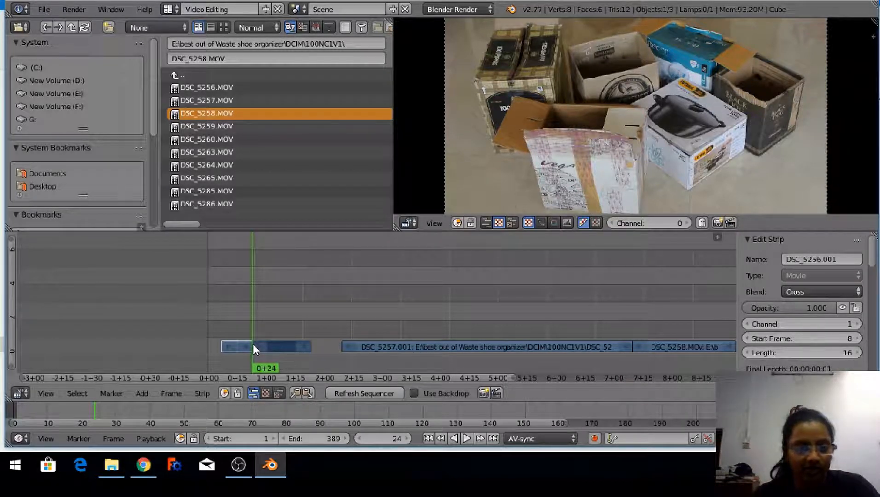
Cut the remaining DSC_5256.MOV strip again at frame 25 to isolate a single-frame piece
{"action": "left_click", "coordinate": [254, 348]}
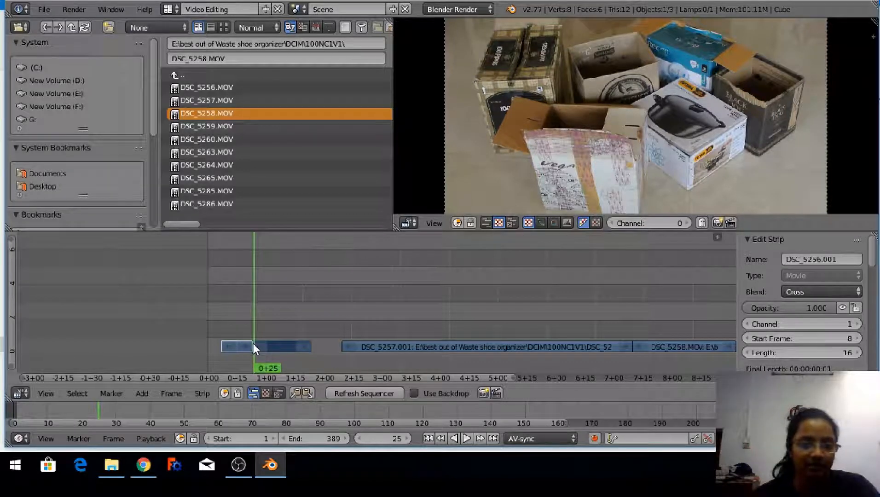
{"action": "scroll", "coordinate": [254, 349], "scroll_direction": "up", "scroll_amount": 8}
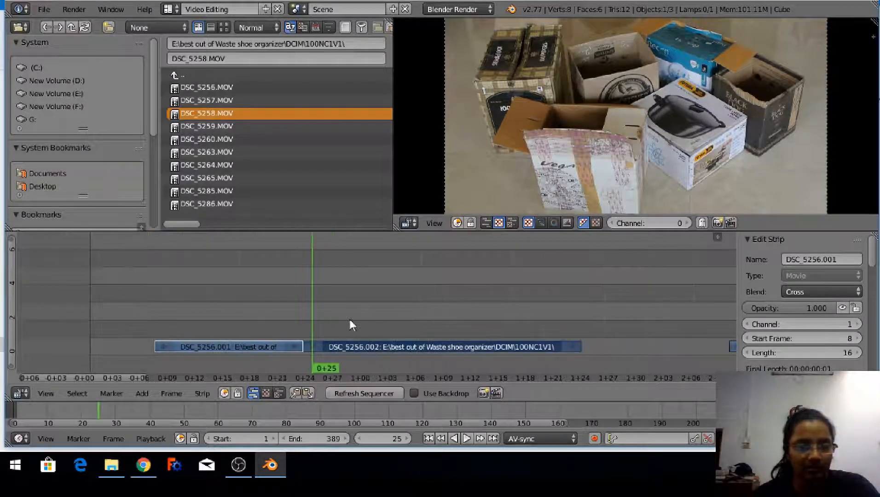
{"action": "scroll", "coordinate": [350, 322], "scroll_direction": "up", "scroll_amount": 6}
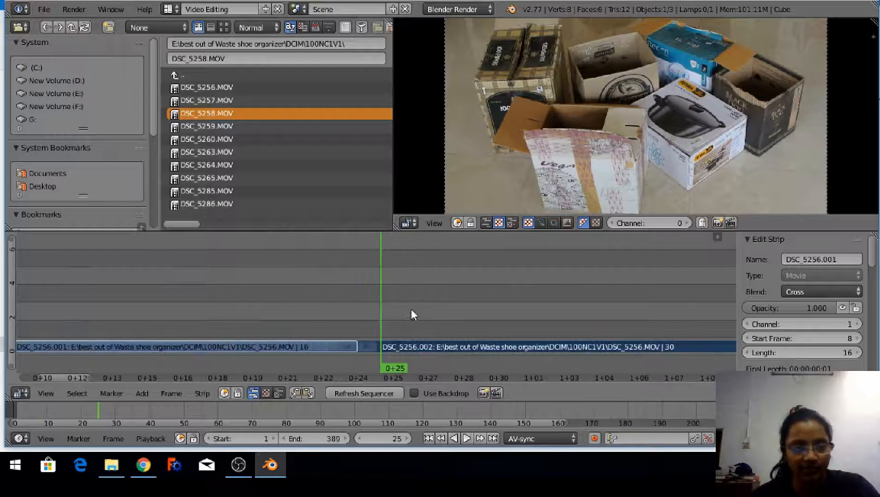
{"action": "scroll", "coordinate": [392, 346], "scroll_direction": "up", "scroll_amount": 2}
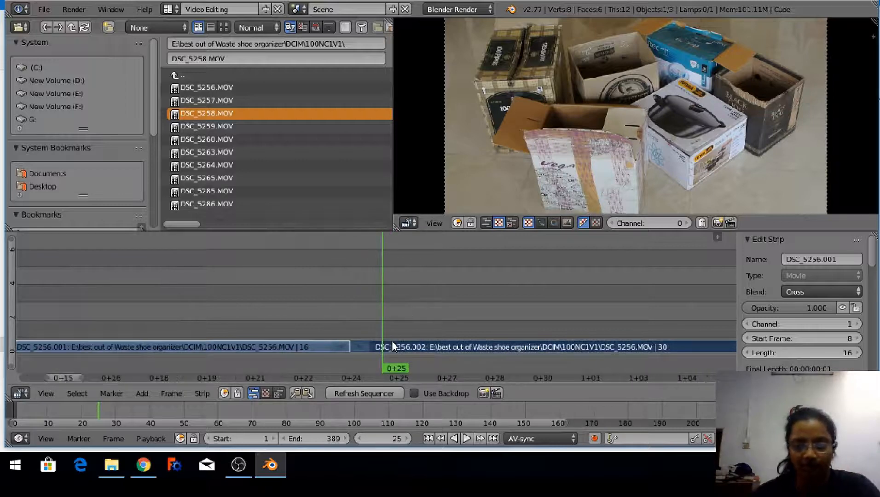
{"action": "key", "text": "Left"}
{"action": "key", "text": "Right"}
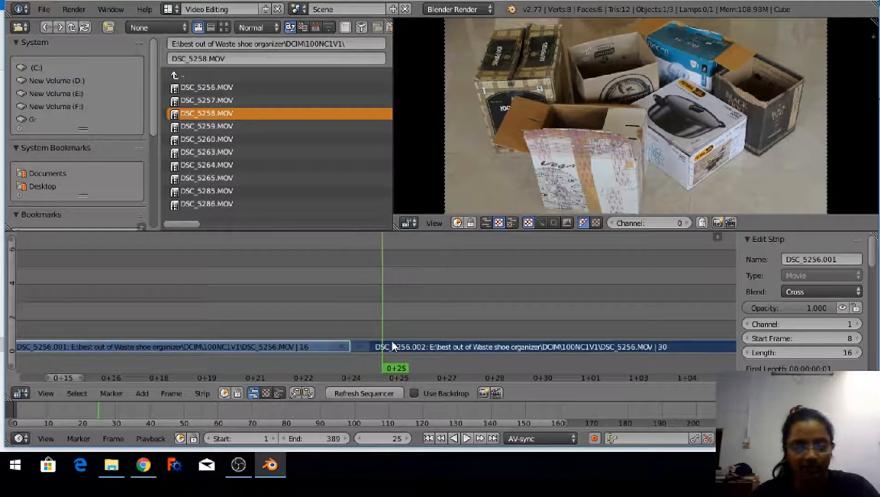
{"action": "key", "text": "Left"}
{"action": "key", "text": "Right"}
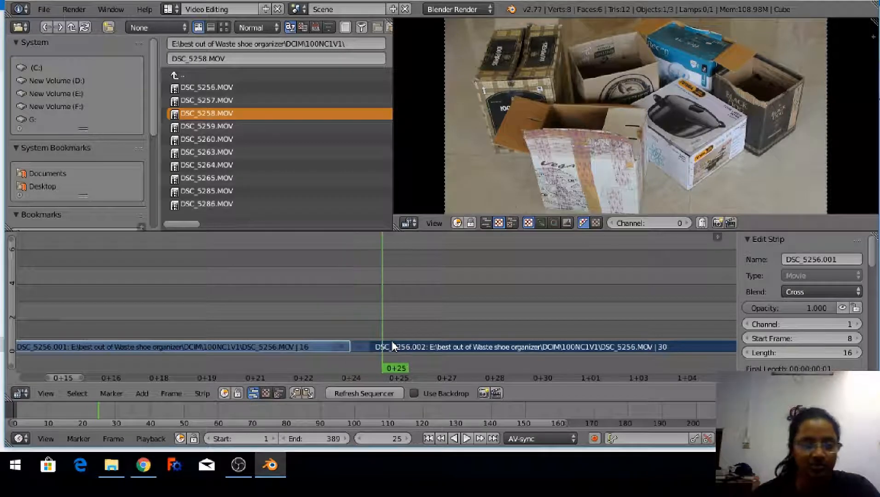
{"action": "right_click", "coordinate": [401, 348]}
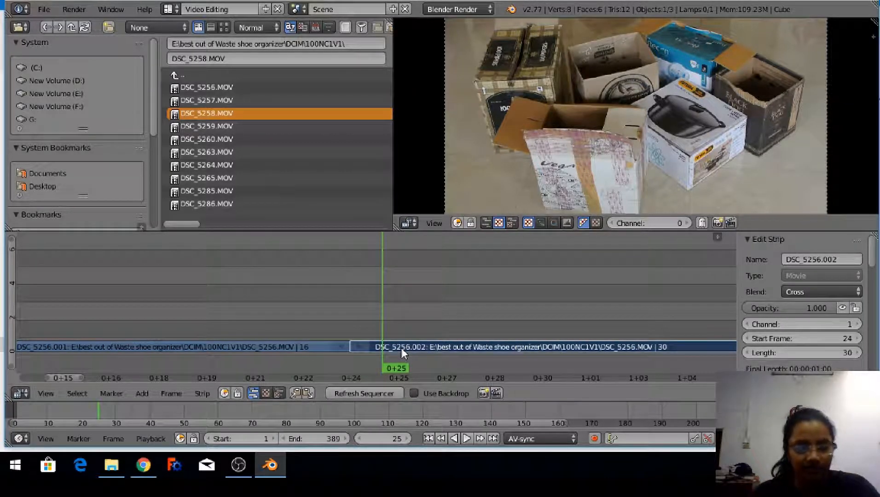
{"action": "key", "text": "k"}
Delete the DSC_5256.MOV pieces after and before the isolated single-frame piece
{"action": "right_click", "coordinate": [414, 347]}
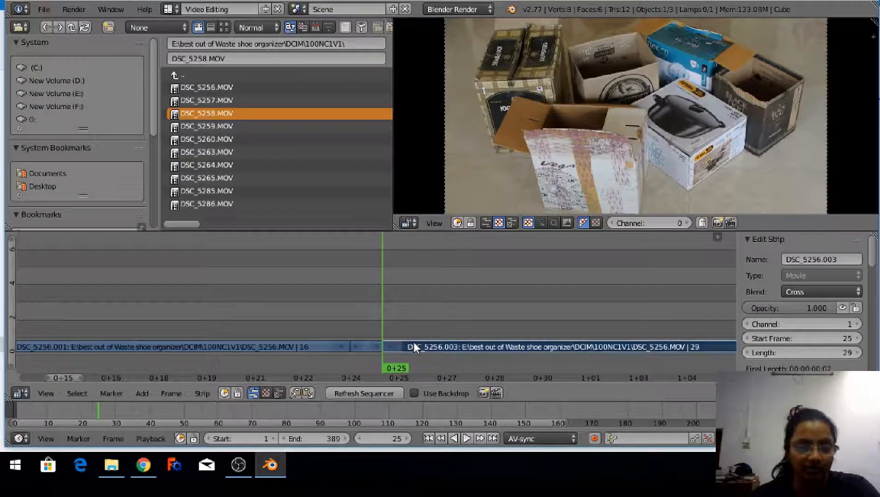
{"action": "key", "text": "Delete"}
{"action": "right_click", "coordinate": [321, 341]}
{"action": "key", "text": "x"}
{"action": "left_click", "coordinate": [321, 342]}
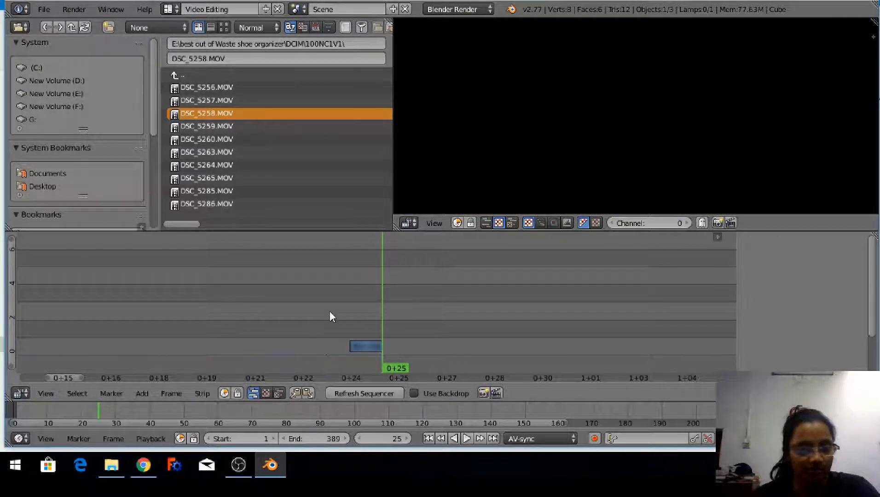
Stretch the single-frame DSC_5256.MOV piece at both ends so it runs from frame 20 to frame 29
{"action": "scroll", "coordinate": [329, 316], "scroll_direction": "up", "scroll_amount": 3}
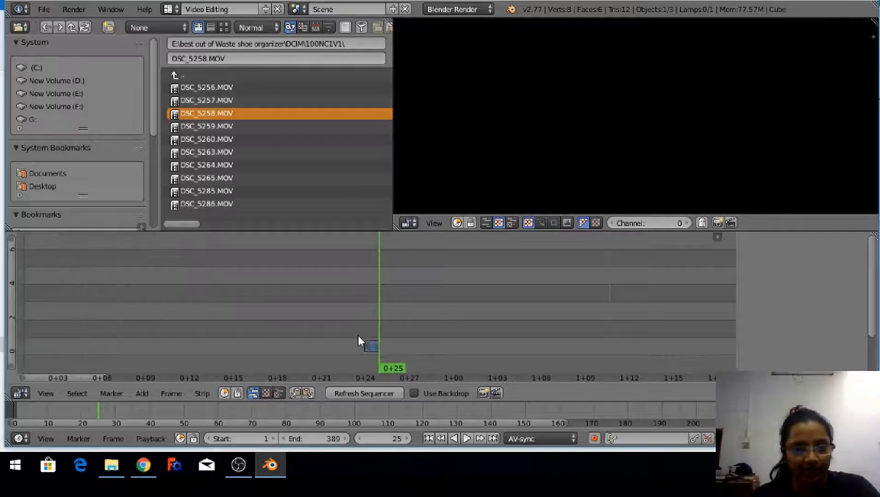
{"action": "scroll", "coordinate": [358, 336], "scroll_direction": "up", "scroll_amount": 1}
{"action": "right_click_drag", "start_coordinate": [382, 346], "coordinate": [653, 344]}
{"action": "left_click", "coordinate": [653, 344]}
{"action": "right_click_drag", "start_coordinate": [336, 342], "coordinate": [98, 349]}
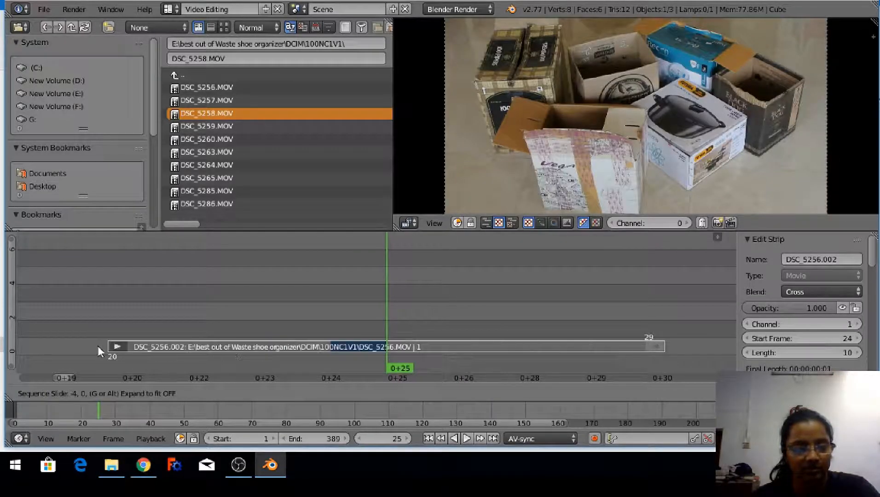
{"action": "left_click", "coordinate": [98, 349]}
Extend the still-frame strip to start at frame 11 and end at frame 45, and save the project
{"action": "scroll", "coordinate": [118, 302], "scroll_direction": "down", "scroll_amount": 9}
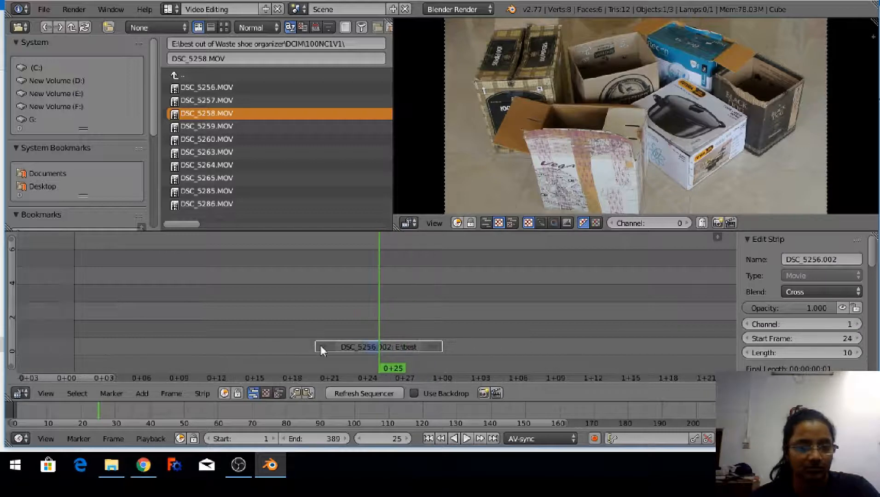
{"action": "right_click_drag", "start_coordinate": [321, 349], "coordinate": [207, 346]}
{"action": "left_click", "coordinate": [207, 344]}
{"action": "right_click_drag", "start_coordinate": [437, 346], "coordinate": [635, 345]}
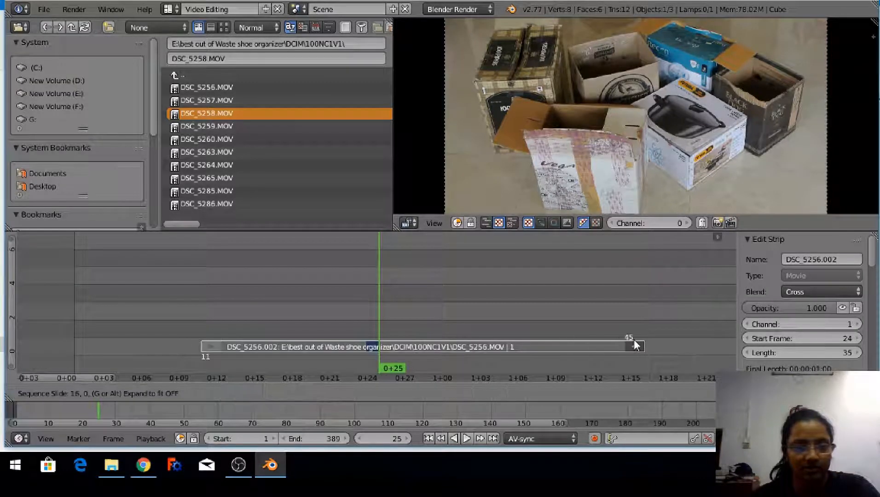
{"action": "left_click", "coordinate": [634, 340]}
{"action": "key", "text": "ctrl+s"}
{"action": "left_click", "coordinate": [517, 299]}
Lengthen the still-frame strip at its end to a total of 42 frames
{"action": "scroll", "coordinate": [514, 300], "scroll_direction": "down", "scroll_amount": 7}
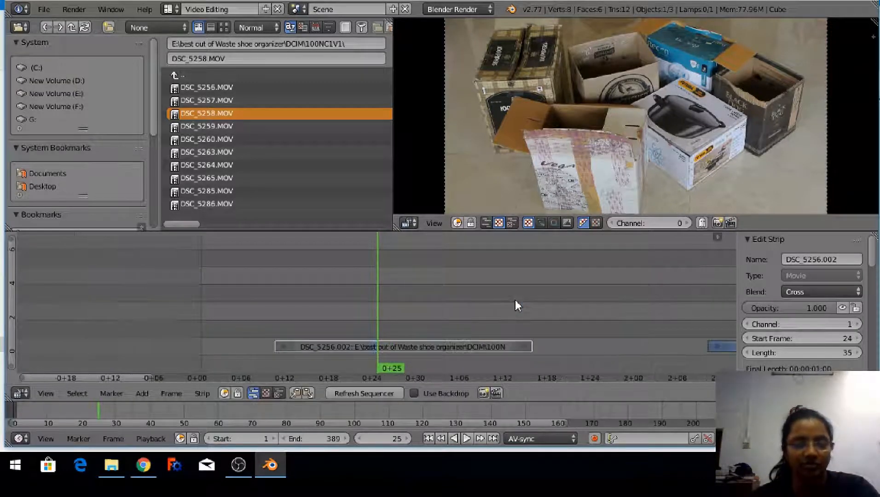
{"action": "scroll", "coordinate": [515, 299], "scroll_direction": "down", "scroll_amount": 3}
{"action": "right_click_drag", "start_coordinate": [469, 348], "coordinate": [507, 347]}
{"action": "left_click", "coordinate": [506, 347]}
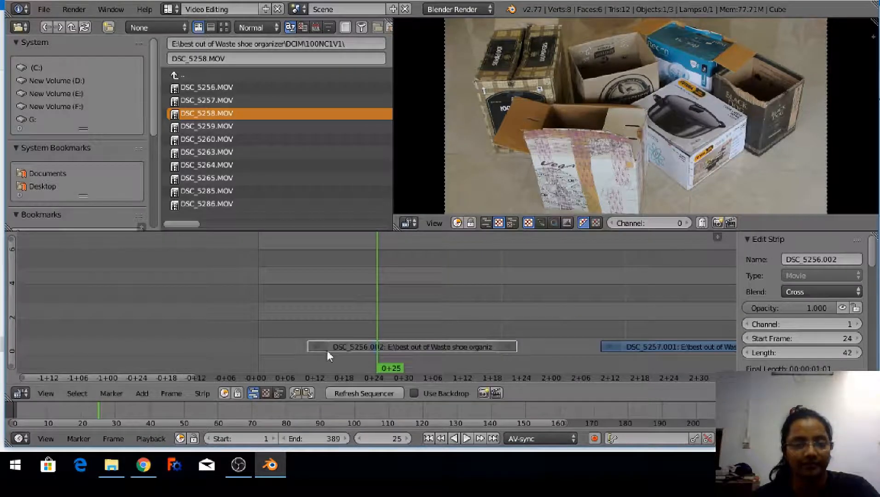
Place the playhead at frame 11 and save the project over untitled - Copy.blend
{"action": "left_click", "coordinate": [306, 355]}
{"action": "key", "text": "ctrl+s"}
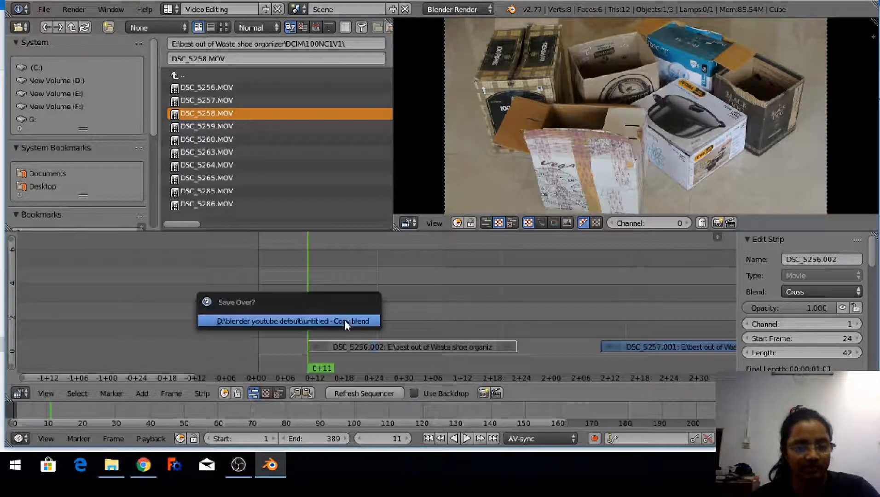
{"action": "left_click", "coordinate": [346, 321]}
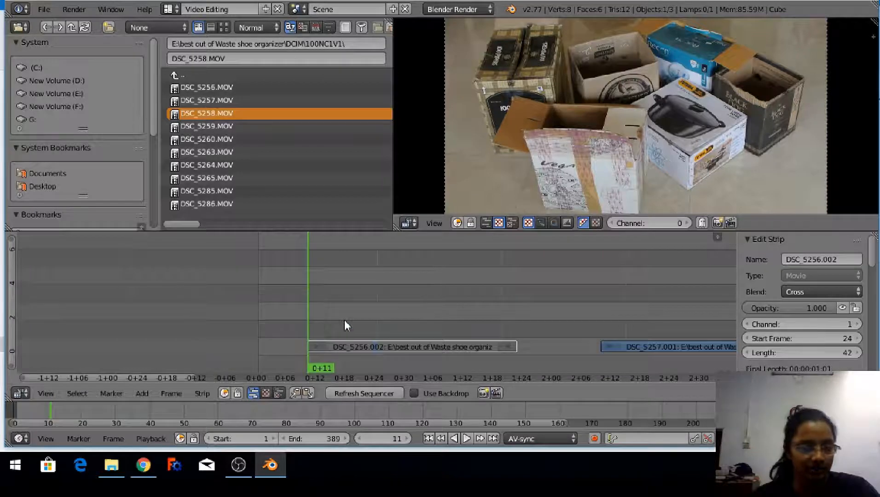
{"action": "key", "text": "ctrl+s"}
{"action": "left_click", "coordinate": [345, 321]}
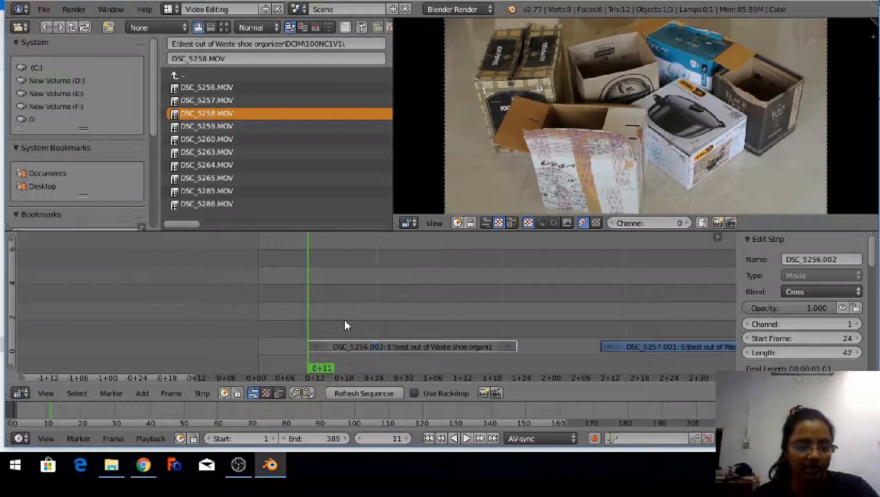
{"action": "key", "text": "ctrl+s"}
{"action": "left_click", "coordinate": [345, 322]}
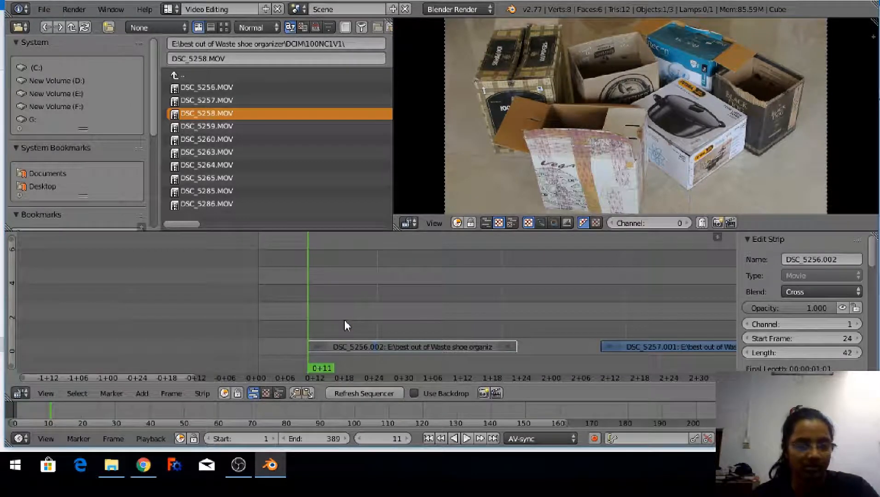
{"action": "key", "text": "ctrl+s"}
{"action": "left_click", "coordinate": [345, 321]}
{"action": "key", "text": "ctrl+s"}
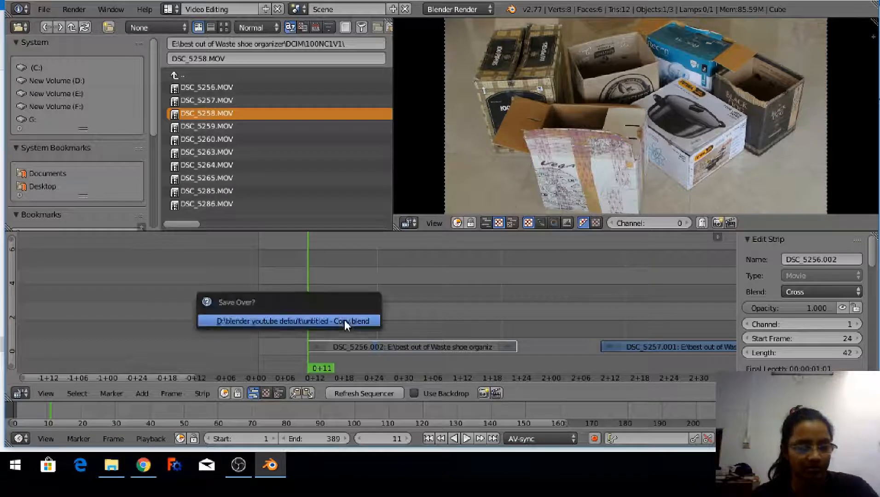
{"action": "left_click", "coordinate": [344, 321]}
Play back the still-frame strip from frame 10, just before its start
{"action": "left_click", "coordinate": [300, 334]}
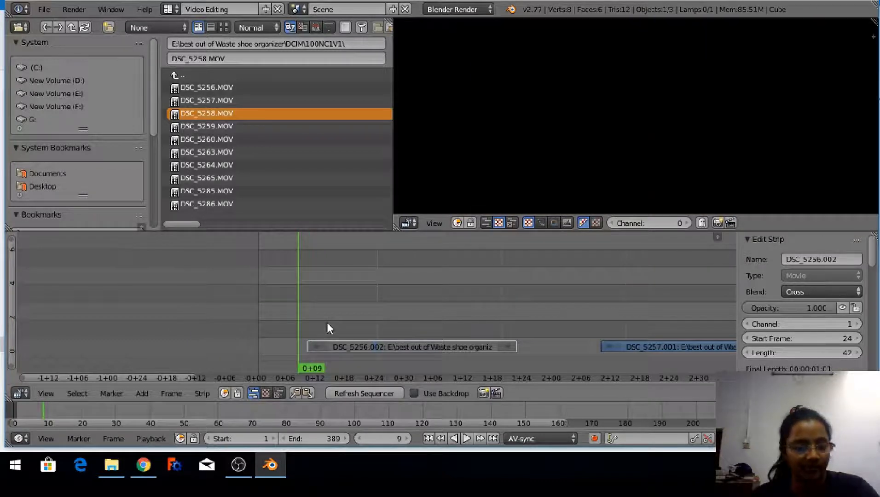
{"action": "left_click", "coordinate": [303, 319]}
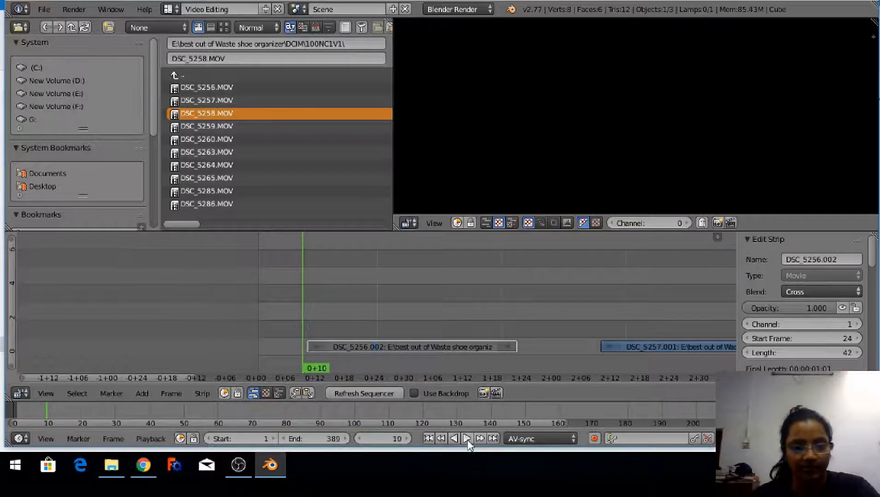
{"action": "left_click", "coordinate": [467, 436]}
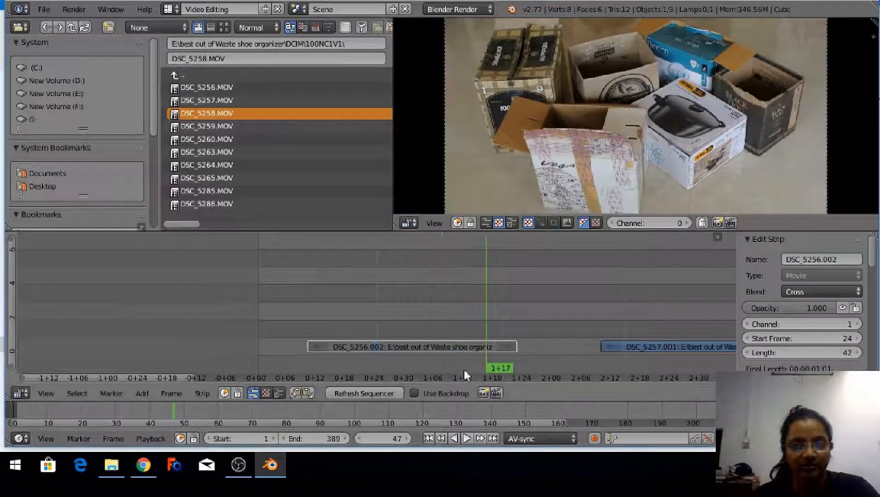
Lengthen the still-frame strip to 58 frames and move it right up against the start of the DSC_5257.MOV strip
{"action": "right_click_drag", "start_coordinate": [502, 344], "coordinate": [585, 367]}
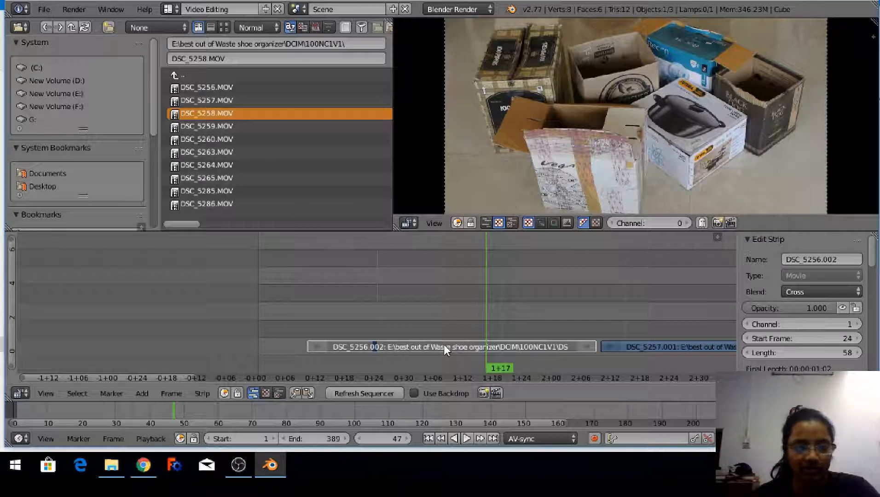
{"action": "key", "text": "g"}
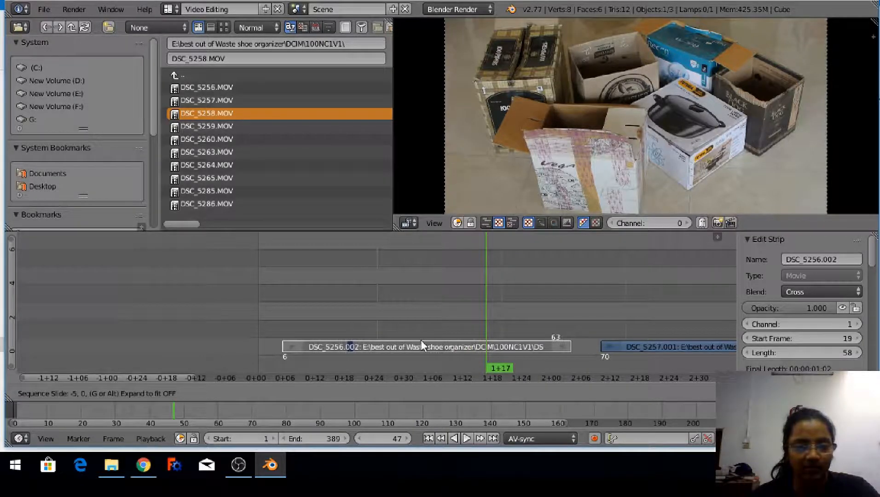
{"action": "left_click", "coordinate": [470, 338]}
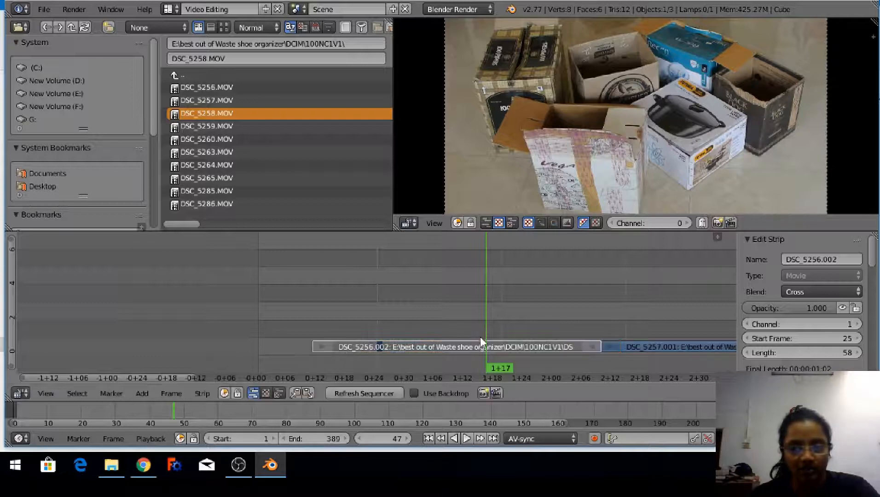
Save the project with the repositioned still-frame strip over the existing untitled - Copy.blend file
{"action": "key", "text": "ctrl+s"}
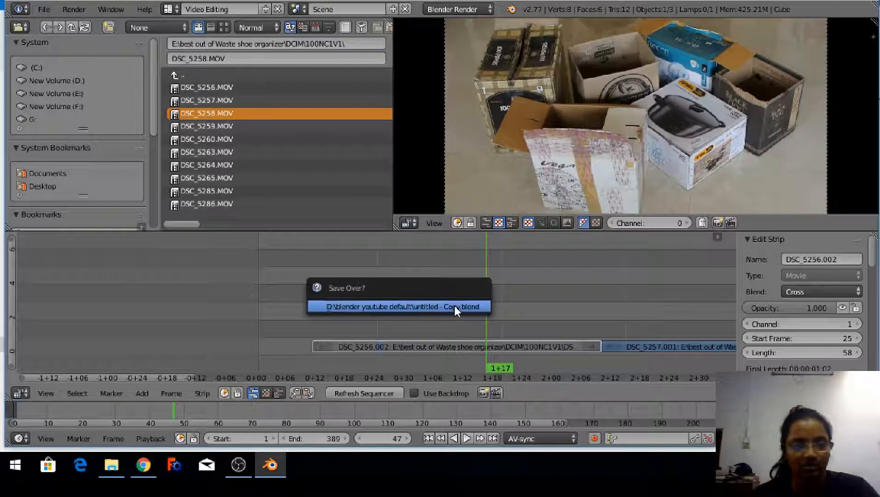
{"action": "left_click", "coordinate": [454, 306]}
{"action": "scroll", "coordinate": [454, 306], "scroll_direction": "down", "scroll_amount": 3}
{"action": "key", "text": "ctrl+s"}
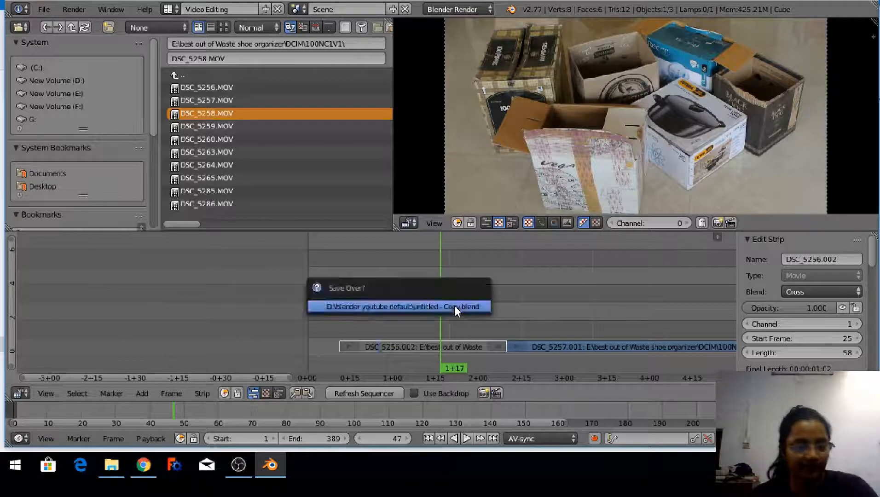
{"action": "left_click", "coordinate": [454, 306]}
Play back the sequence from just before the still-frame strip through the DSC_5257.MOV clip
{"action": "scroll", "coordinate": [462, 311], "scroll_direction": "down", "scroll_amount": 2}
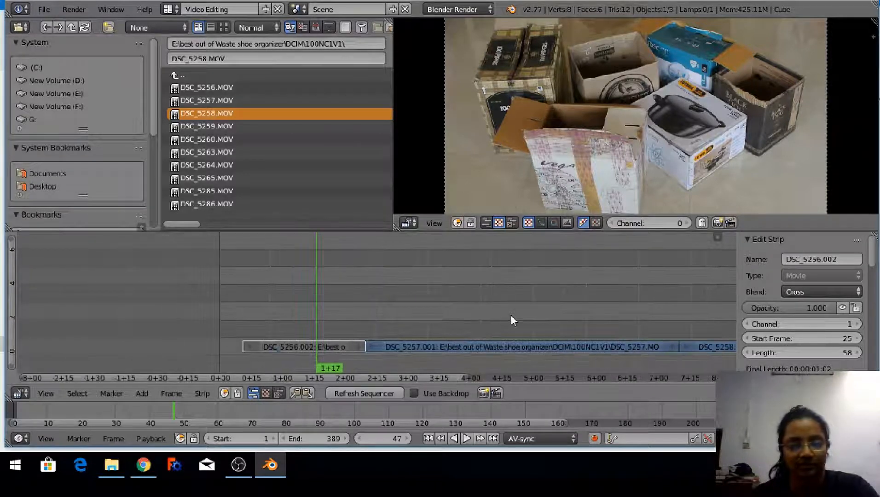
{"action": "left_click", "coordinate": [236, 355]}
{"action": "left_click", "coordinate": [467, 438]}
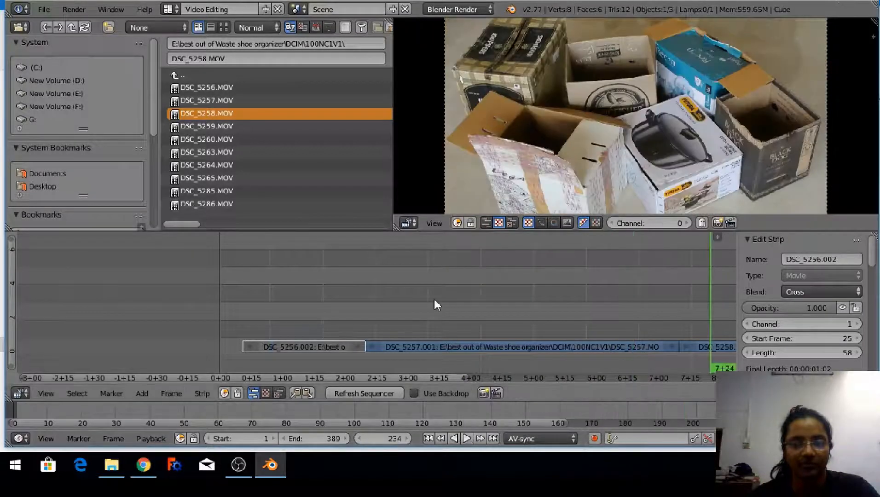
Stop playback and add a Speed Control effect strip to the DSC_5257.MOV clip
{"action": "scroll", "coordinate": [434, 299], "scroll_direction": "down", "scroll_amount": 2}
{"action": "key", "text": "alt+a"}
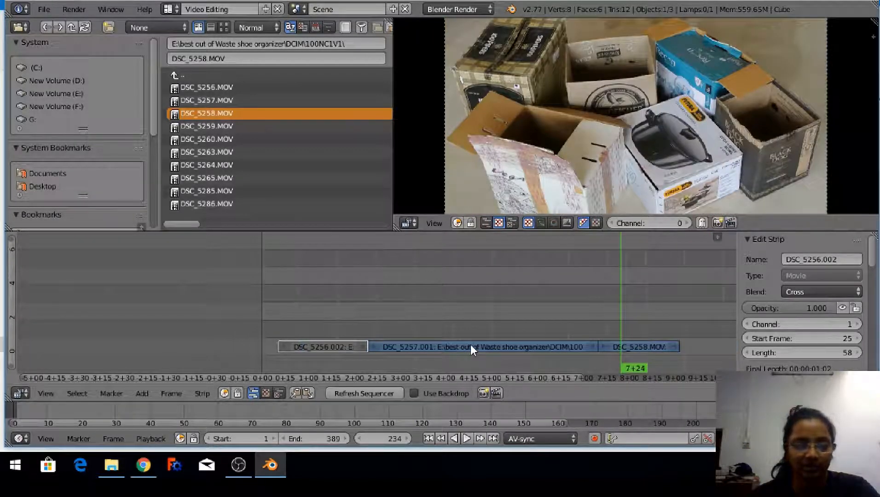
{"action": "right_click", "coordinate": [471, 345]}
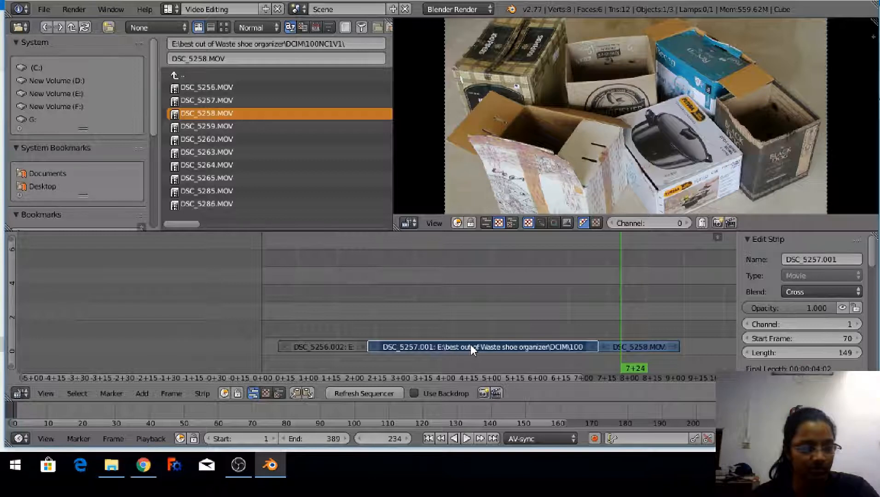
{"action": "key", "text": "shift+a"}
{"action": "mouse_move", "coordinate": [470, 346]}
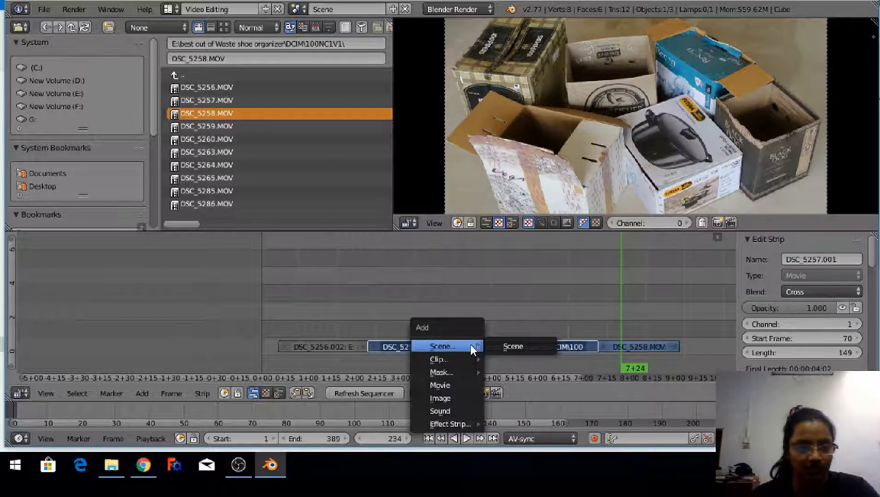
{"action": "mouse_move", "coordinate": [443, 424]}
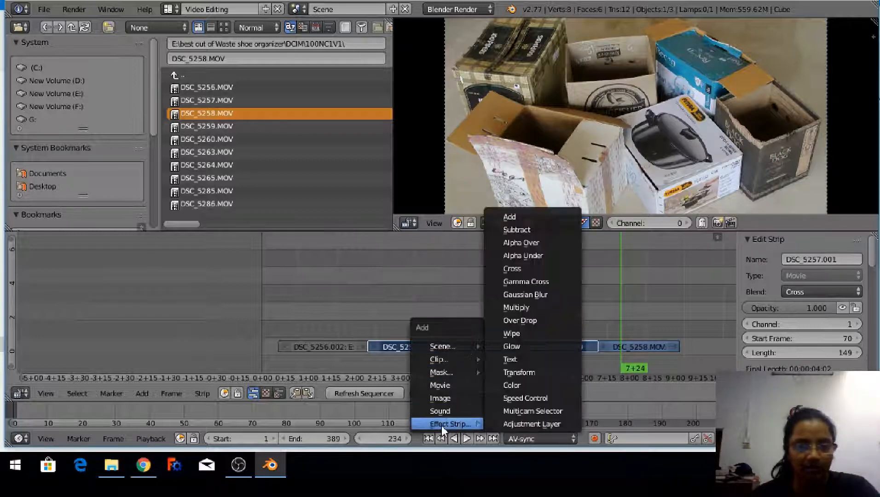
{"action": "left_click", "coordinate": [507, 398]}
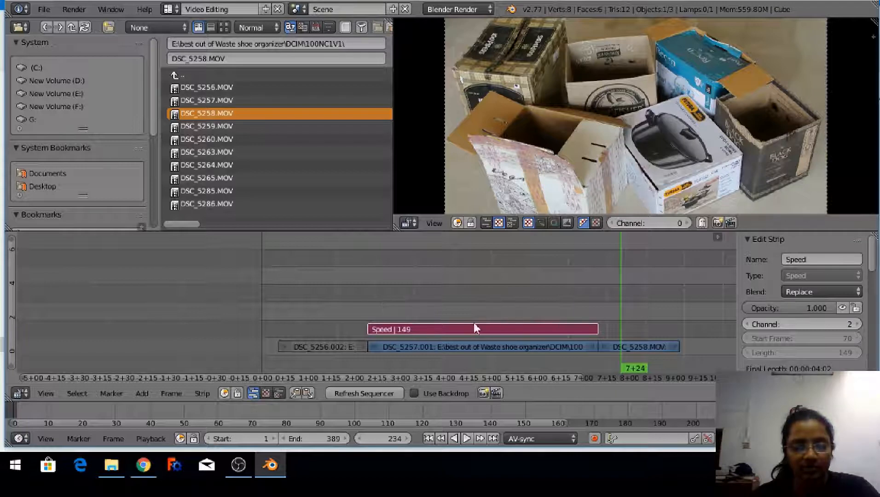
Examine the speed effect strip's settings, including the stretch to input strip length option and the speed multiplier
{"action": "scroll", "coordinate": [872, 265], "scroll_direction": "down", "scroll_amount": 5}
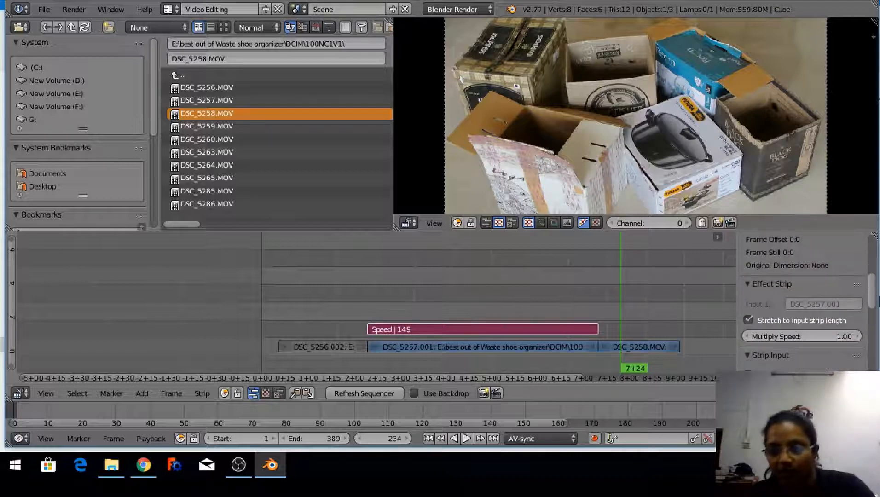
{"action": "scroll", "coordinate": [803, 301], "scroll_direction": "down", "scroll_amount": 6}
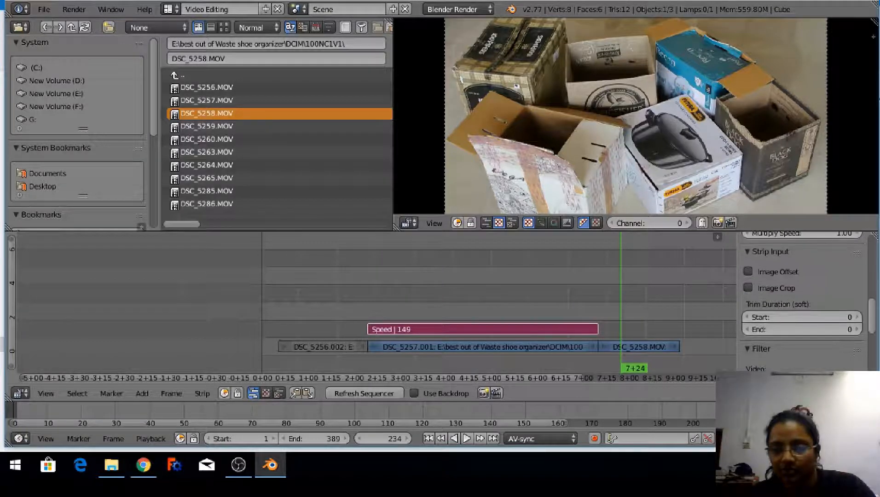
{"action": "scroll", "coordinate": [802, 301], "scroll_direction": "down", "scroll_amount": 6}
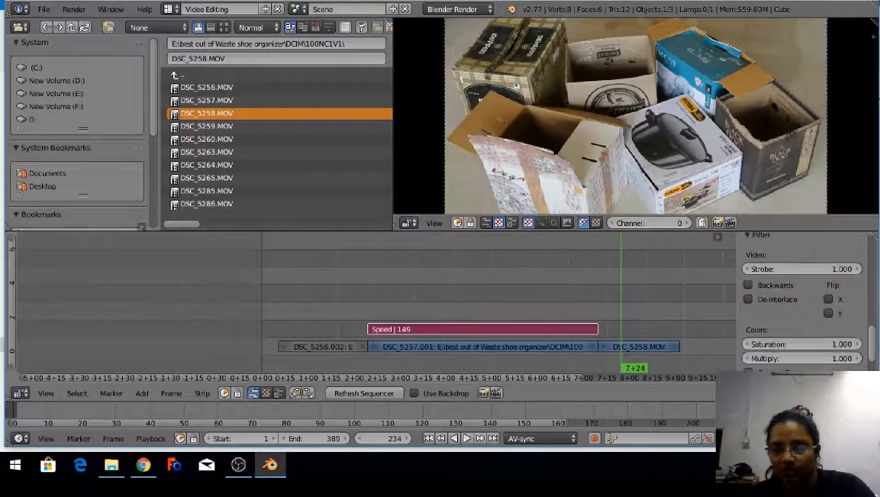
{"action": "scroll", "coordinate": [757, 283], "scroll_direction": "down", "scroll_amount": 2}
{"action": "scroll", "coordinate": [757, 283], "scroll_direction": "up", "scroll_amount": 14}
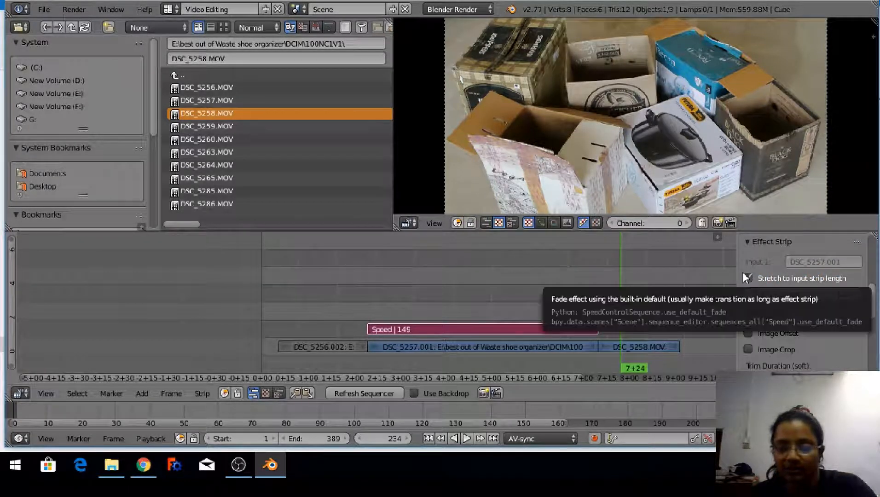
{"action": "left_click", "coordinate": [748, 277]}
{"action": "left_click", "coordinate": [748, 277]}
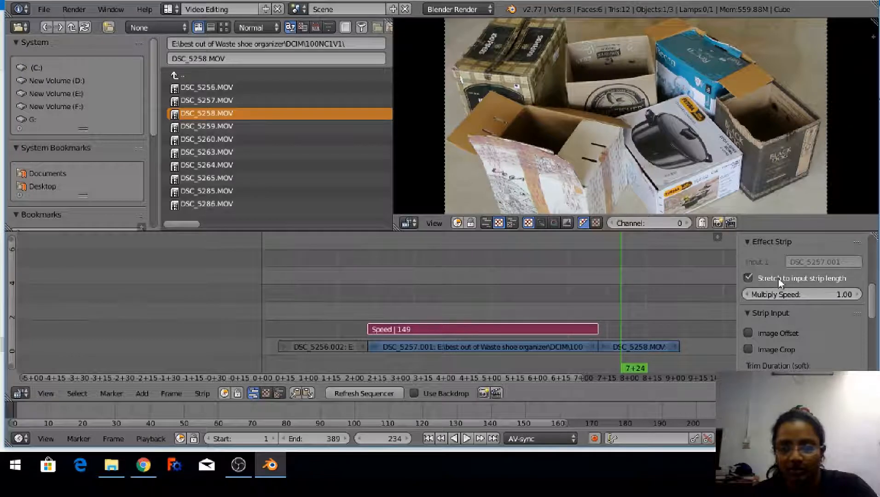
{"action": "left_click_drag", "start_coordinate": [871, 299], "coordinate": [863, 256]}
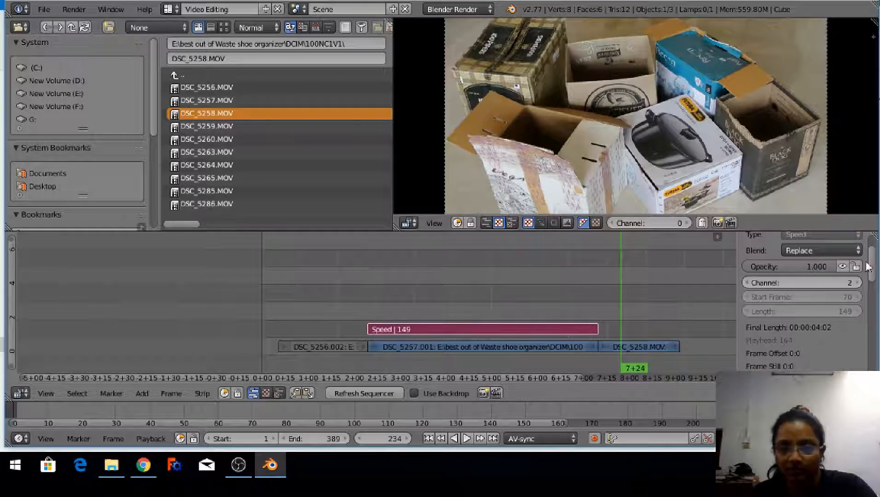
{"action": "left_click_drag", "start_coordinate": [870, 264], "coordinate": [872, 297]}
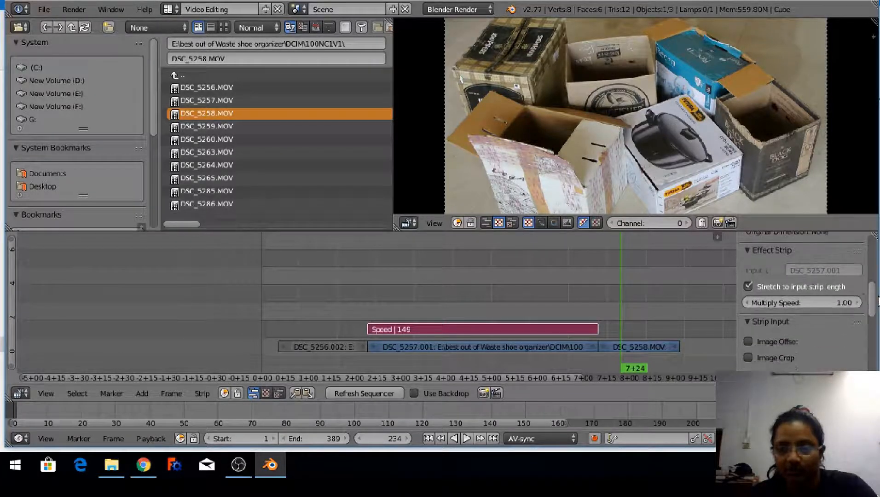
{"action": "scroll", "coordinate": [749, 276], "scroll_direction": "down", "scroll_amount": 1}
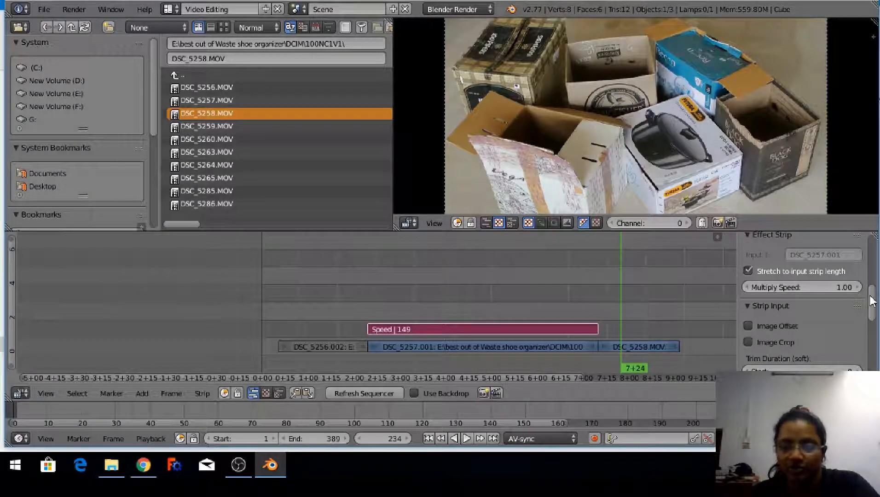
{"action": "left_click_drag", "start_coordinate": [872, 301], "coordinate": [872, 253]}
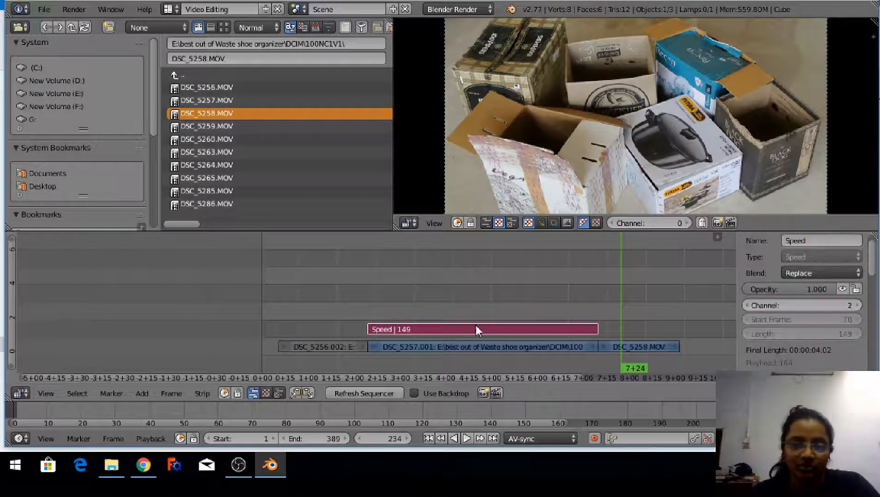
Shorten the DSC_5257.MOV strip from its end to 77 frames and play it back from frame 69
{"action": "right_click_drag", "start_coordinate": [590, 345], "coordinate": [481, 352]}
{"action": "left_click", "coordinate": [368, 356]}
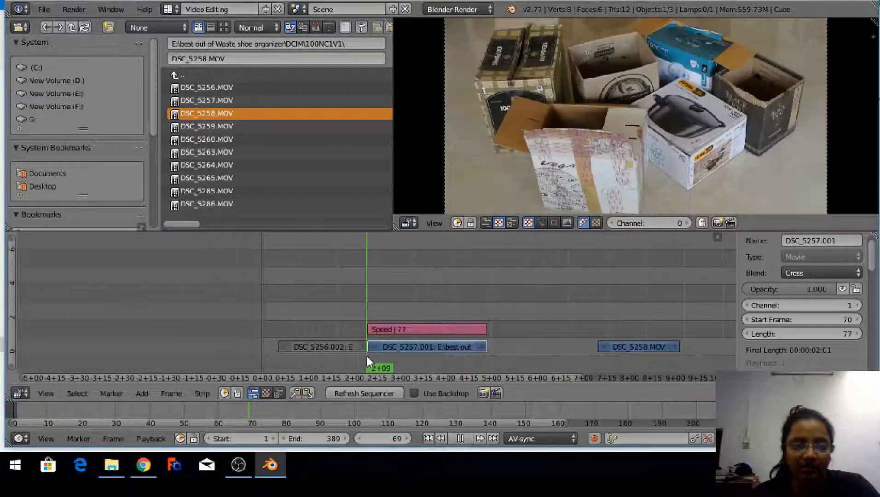
{"action": "left_click", "coordinate": [447, 285]}
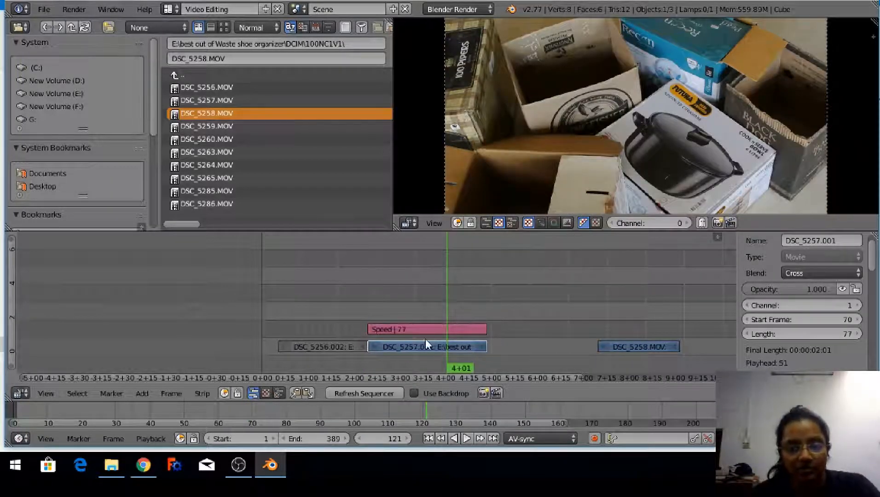
{"action": "left_click", "coordinate": [436, 353]}
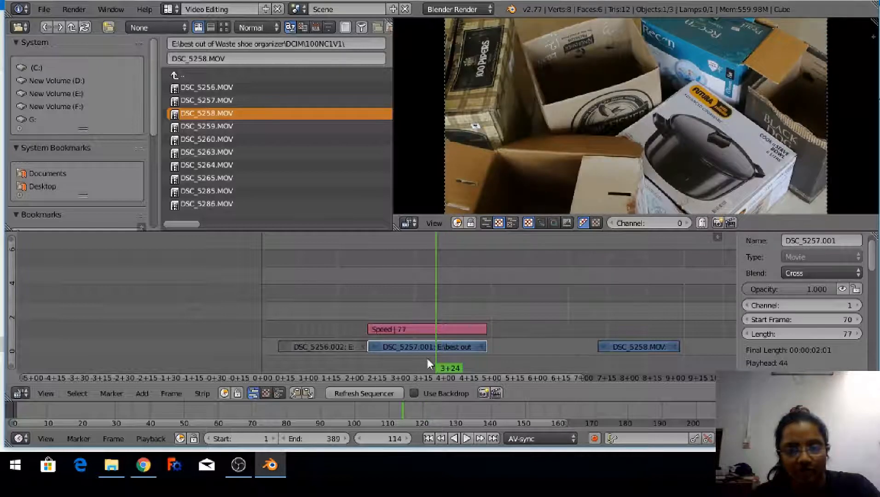
{"action": "left_click", "coordinate": [427, 357]}
Shorten the DSC_5257.MOV strip from its end to 62 frames, preview it, and save the project
{"action": "mouse_move", "coordinate": [478, 349]}
{"action": "left_mouse_down"}
{"action": "mouse_move", "coordinate": [415, 346]}
{"action": "mouse_move", "coordinate": [497, 346]}
{"action": "mouse_move", "coordinate": [444, 349]}
{"action": "mouse_move", "coordinate": [462, 348]}
{"action": "left_mouse_up"}
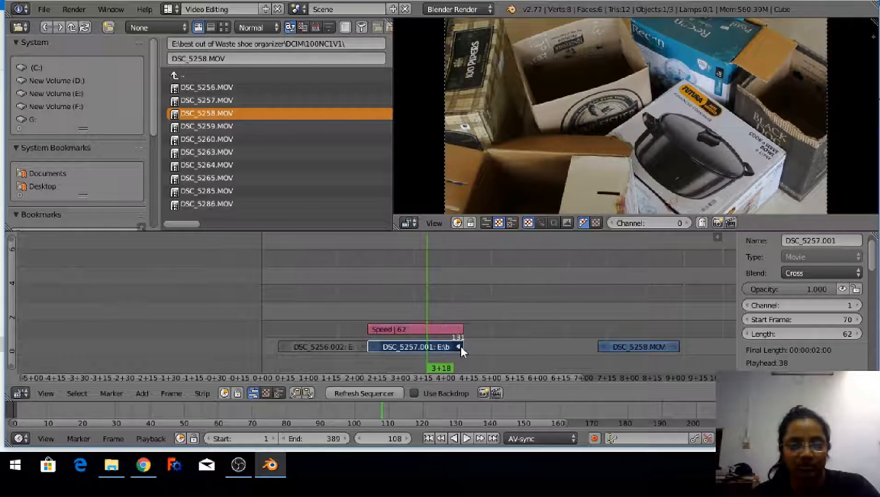
{"action": "key", "text": "alt+a"}
{"action": "key", "text": "alt+a"}
{"action": "key", "text": "ctrl+s"}
{"action": "left_click", "coordinate": [450, 307]}
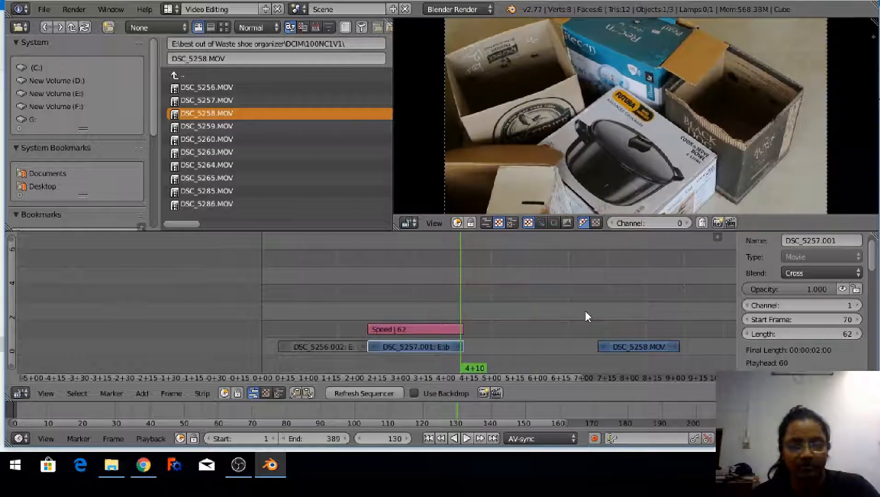
Move the DSC_5258.MOV strip to start at frame 132, right after the DSC_5257.MOV strip, and save over untitled - Copy.blend
{"action": "right_click", "coordinate": [638, 346]}
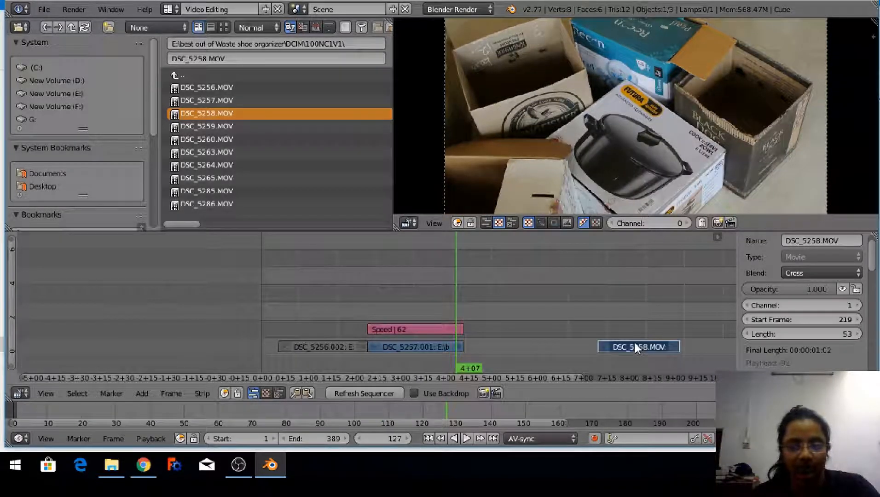
{"action": "key", "text": "g"}
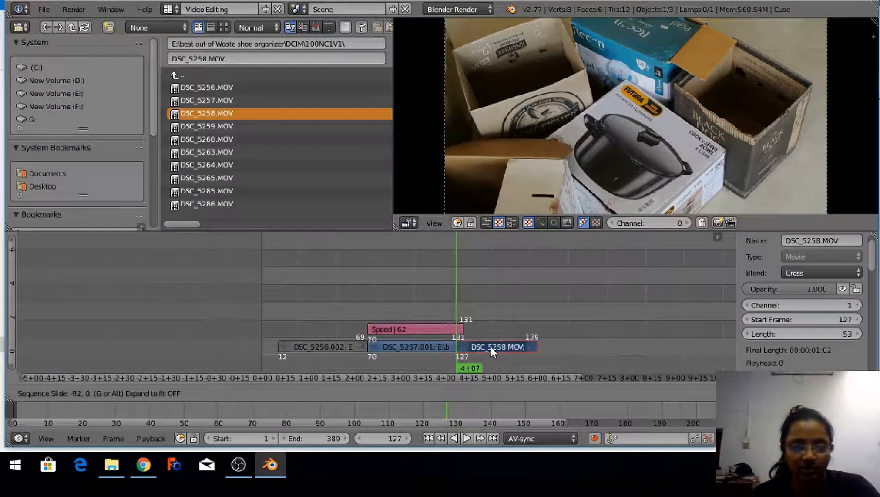
{"action": "left_click", "coordinate": [485, 345]}
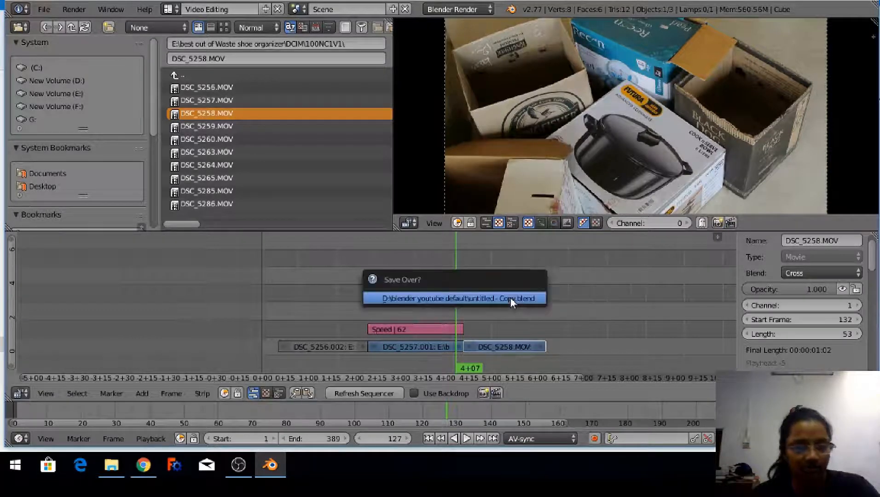
Jump to the beginning of the still-frame strip, set the scene's start frame to 12, and save the project
{"action": "left_click", "coordinate": [286, 316]}
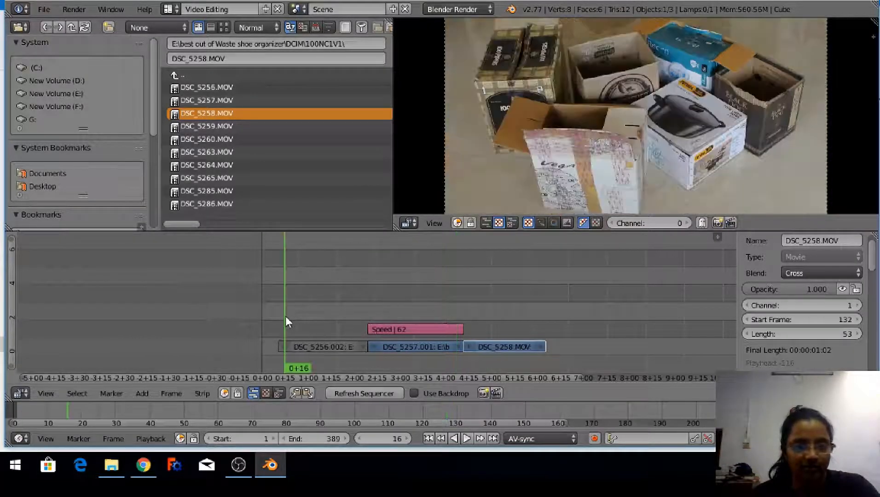
{"action": "scroll", "coordinate": [350, 304], "scroll_direction": "down", "scroll_amount": 2}
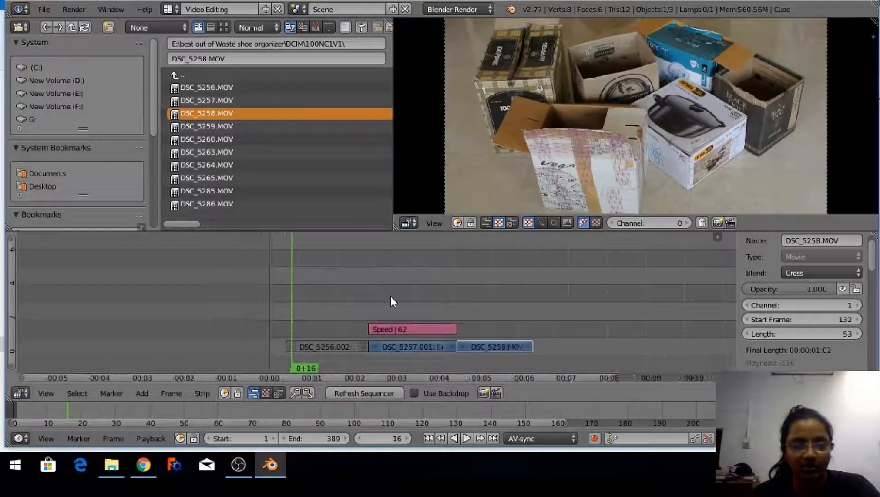
{"action": "left_click", "coordinate": [309, 307]}
{"action": "left_click", "coordinate": [303, 307]}
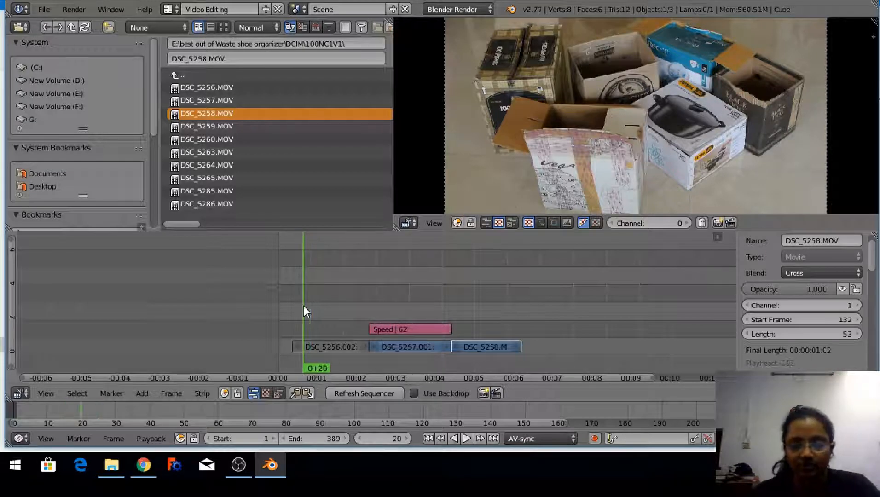
{"action": "key", "text": "Page_Up"}
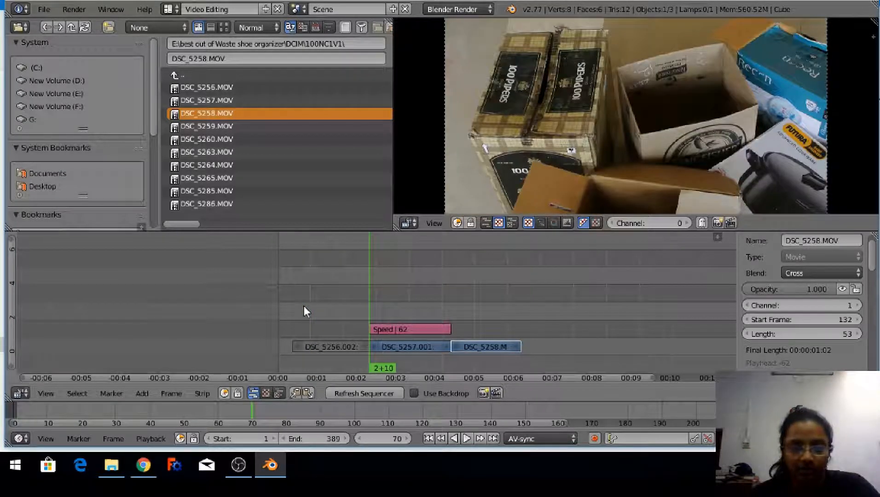
{"action": "key", "text": "Page_Down"}
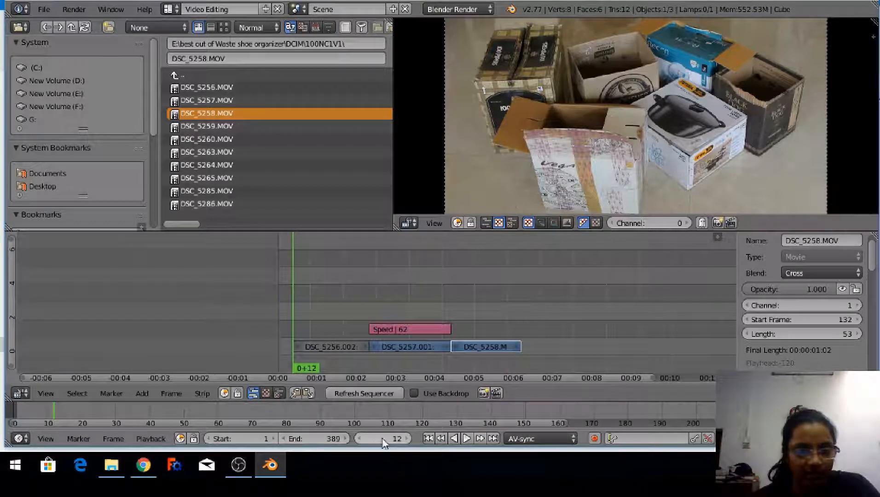
{"action": "left_click", "coordinate": [249, 437]}
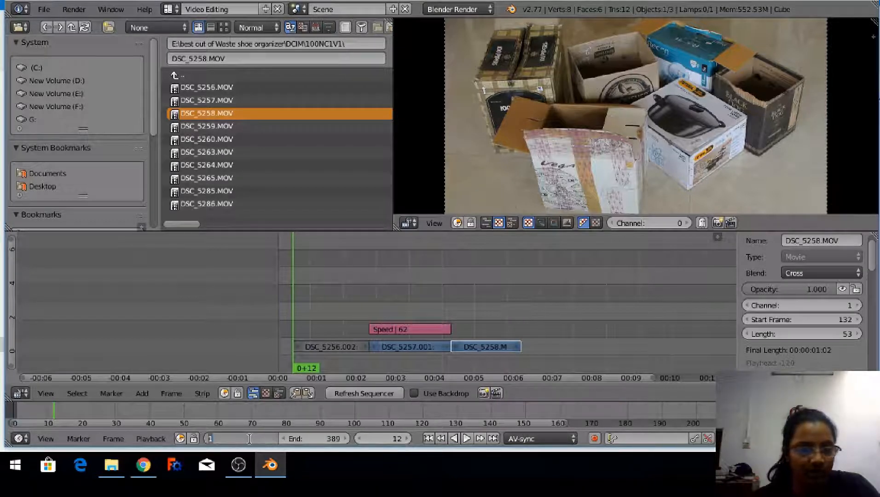
{"action": "key", "text": "Return"}
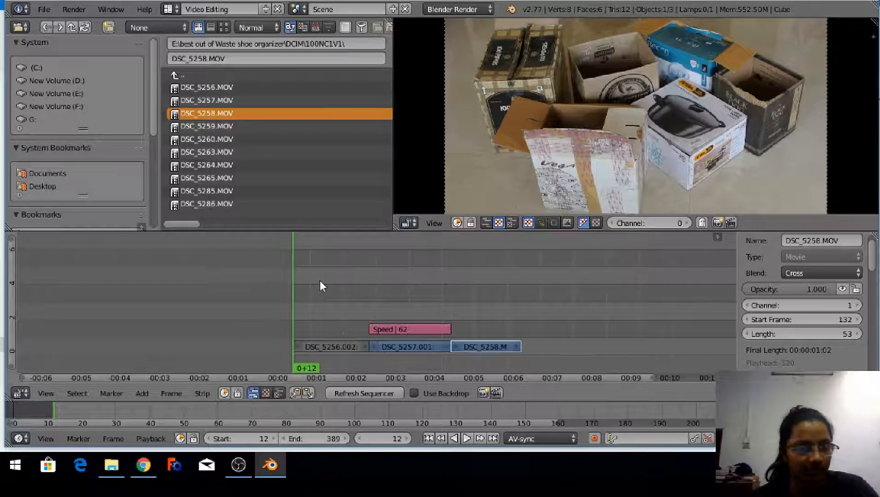
{"action": "key", "text": "ctrl+s"}
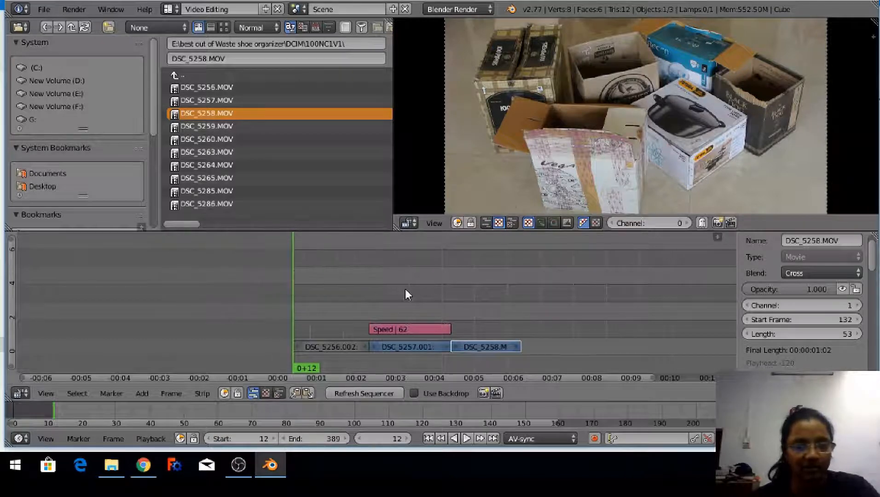
Jump to the end of the DSC_5258.MOV strip and set the scene's end frame to 185
{"action": "left_click", "coordinate": [460, 301]}
{"action": "key", "text": "Page_Up"}
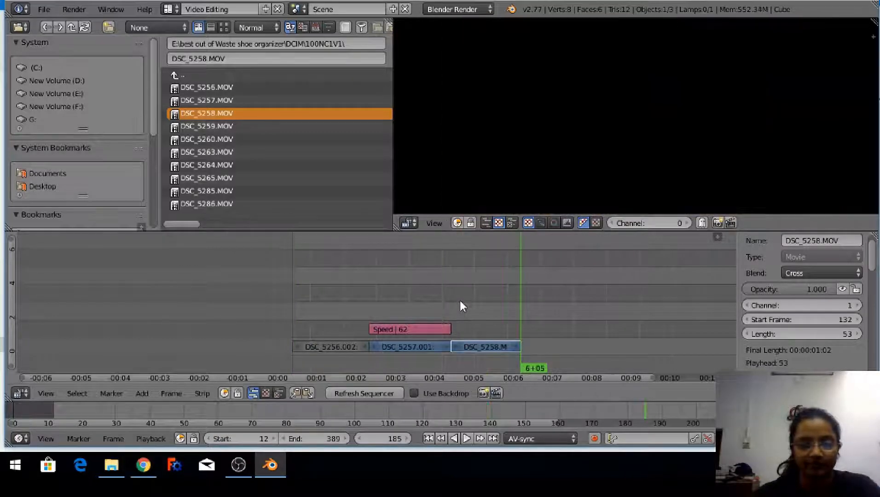
{"action": "key", "text": "Page_Down"}
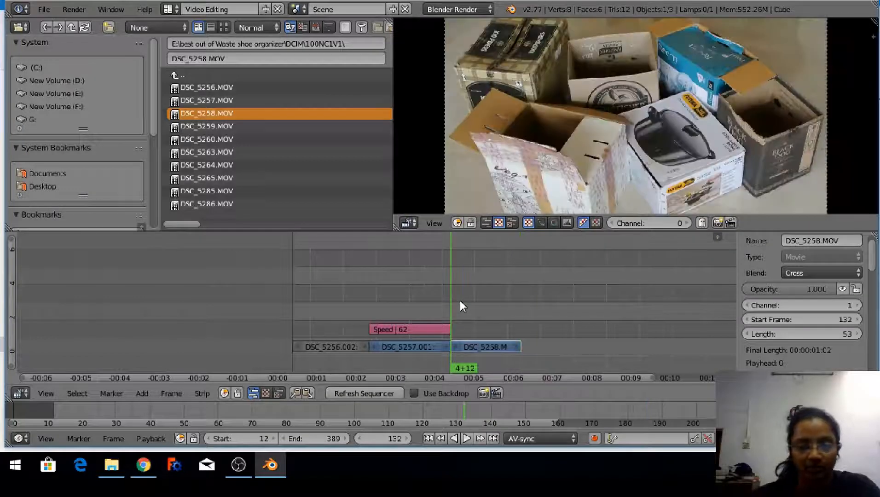
{"action": "key", "text": "Page_Up"}
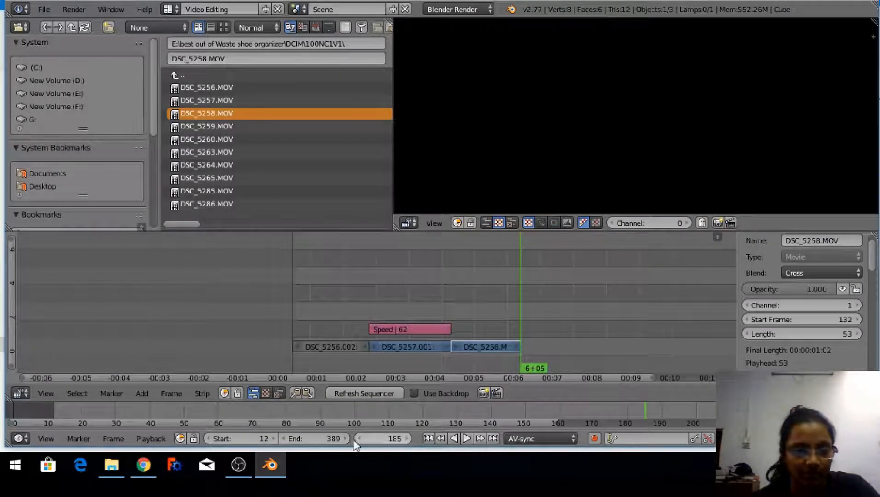
{"action": "left_click", "coordinate": [331, 438]}
{"action": "type", "text": "1"}
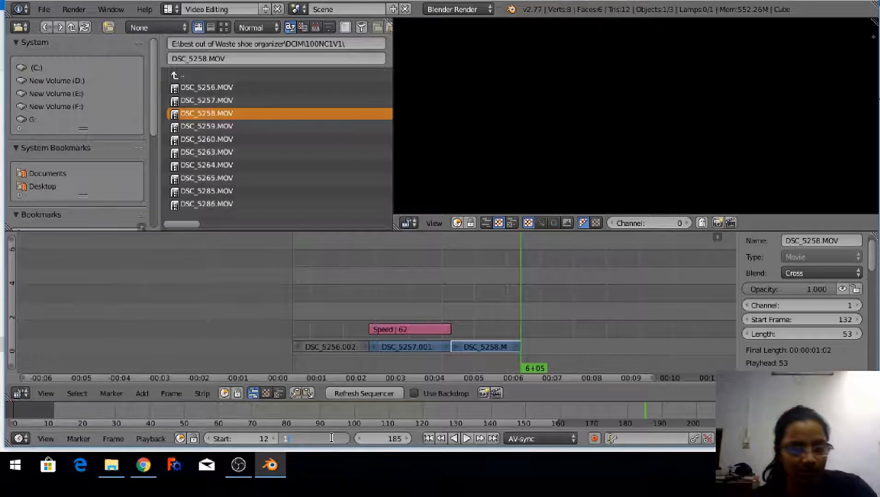
{"action": "type", "text": "85"}
{"action": "key", "text": "Return"}
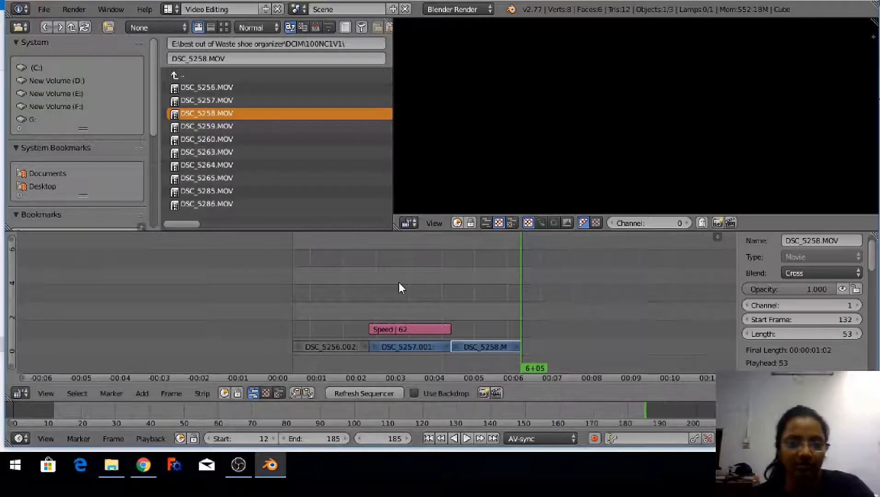
Save over the project file and render the full animation from the scene's render properties
{"action": "key", "text": "ctrl+s"}
{"action": "left_click", "coordinate": [399, 283]}
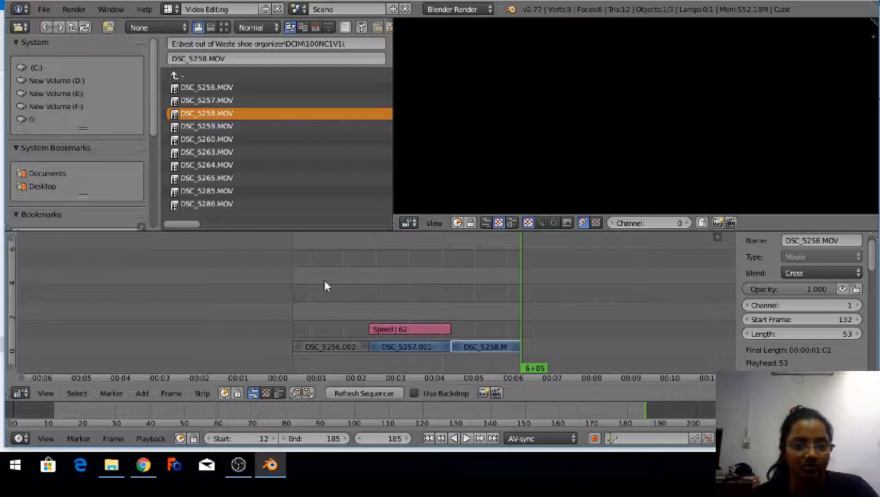
{"action": "left_click", "coordinate": [27, 25]}
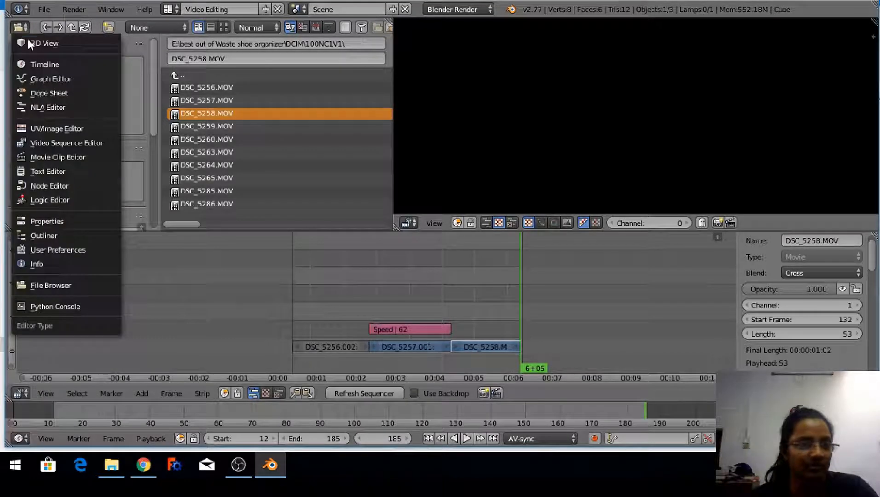
{"action": "left_click", "coordinate": [59, 220]}
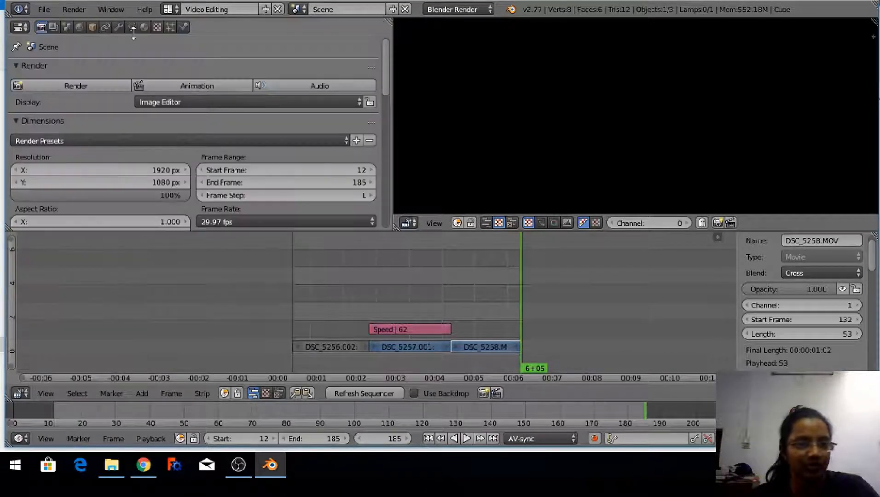
{"action": "left_click", "coordinate": [194, 85]}
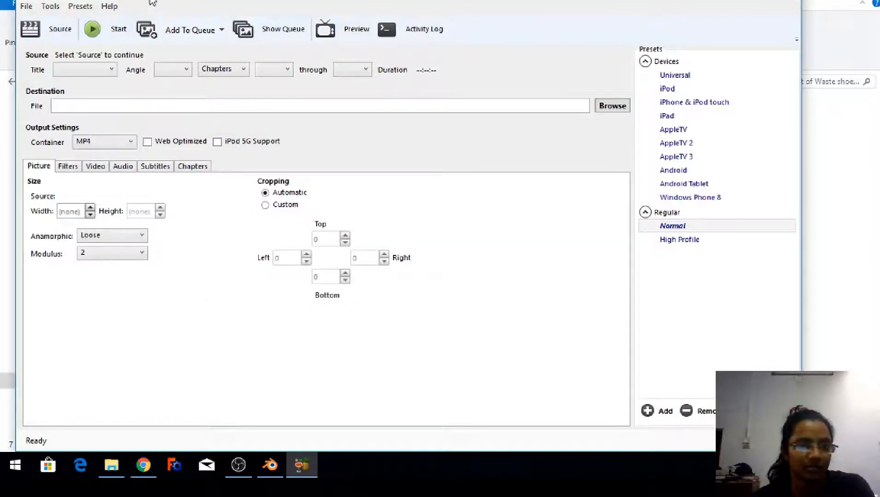
Load the rendered 0012-0185 AVI file into HandBrake as the source video
{"action": "left_click_drag", "start_coordinate": [151, 3], "coordinate": [329, 2]}
{"action": "left_click", "coordinate": [121, 147]}
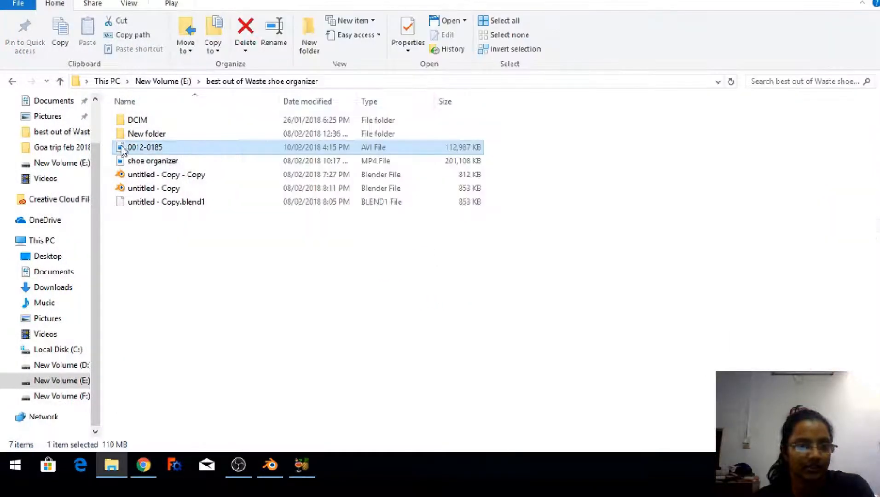
{"action": "left_click", "coordinate": [302, 466]}
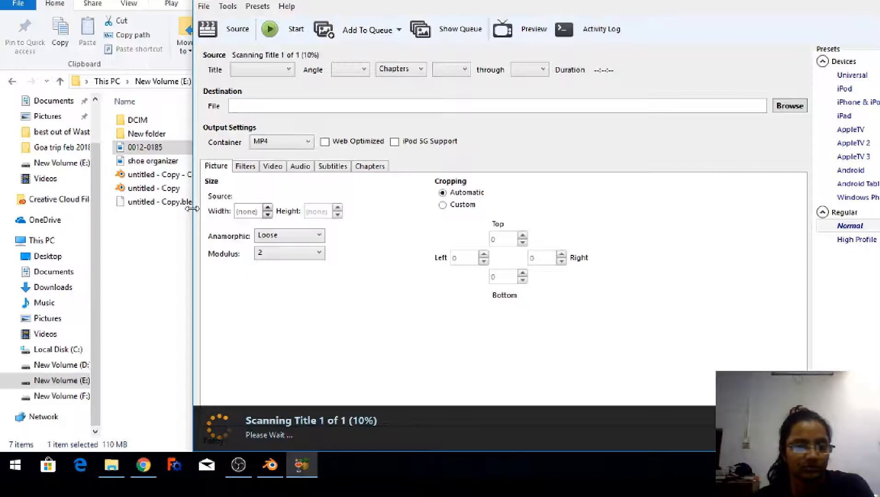
{"action": "left_click_drag", "start_coordinate": [192, 209], "coordinate": [97, 209]}
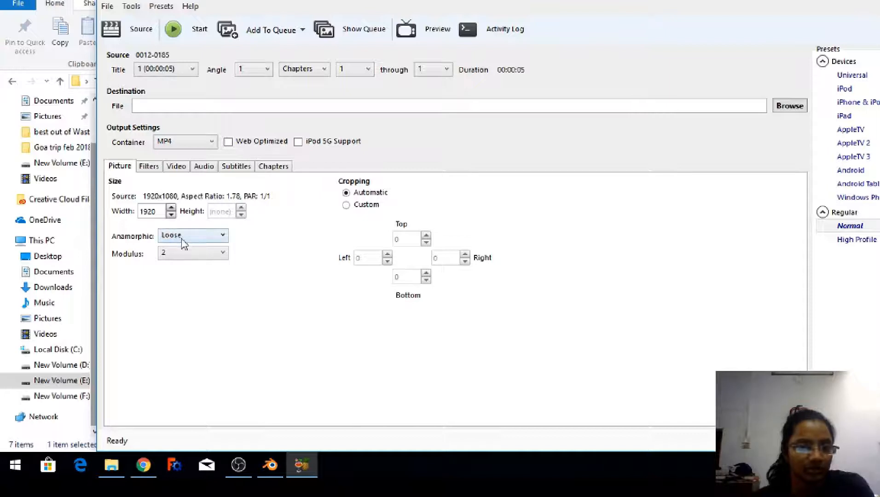
Set the picture's Anamorphic option to None and its cropping to Custom
{"action": "left_click", "coordinate": [222, 235]}
{"action": "left_click", "coordinate": [222, 236]}
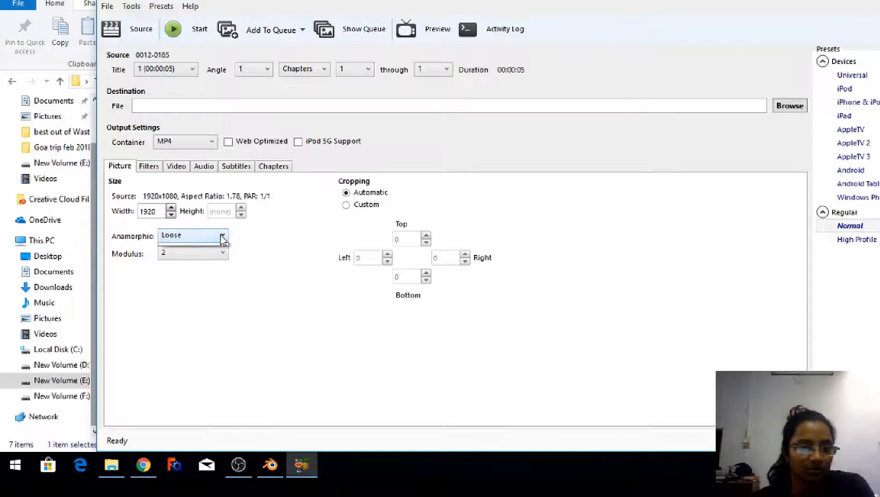
{"action": "left_click", "coordinate": [222, 236]}
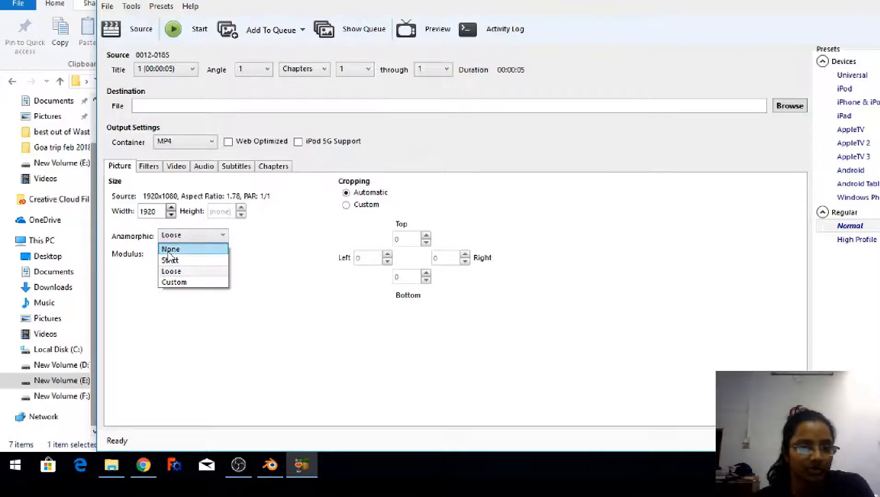
{"action": "left_click", "coordinate": [169, 250]}
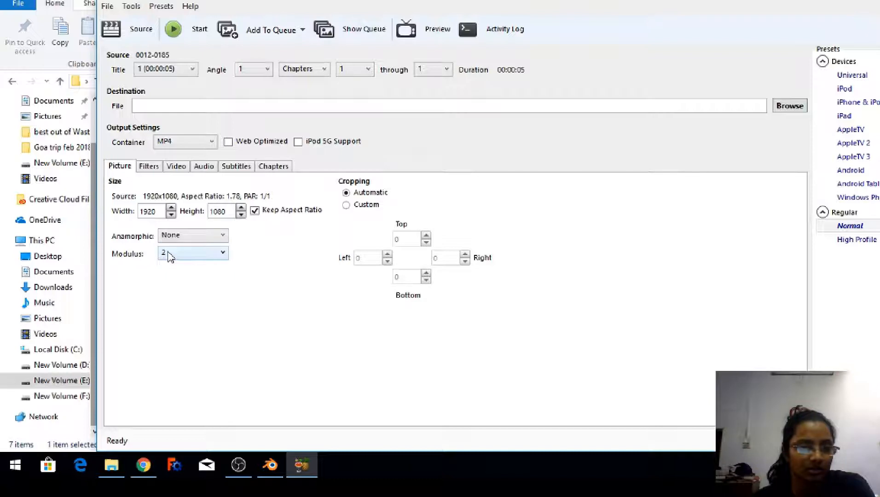
{"action": "left_click", "coordinate": [347, 205]}
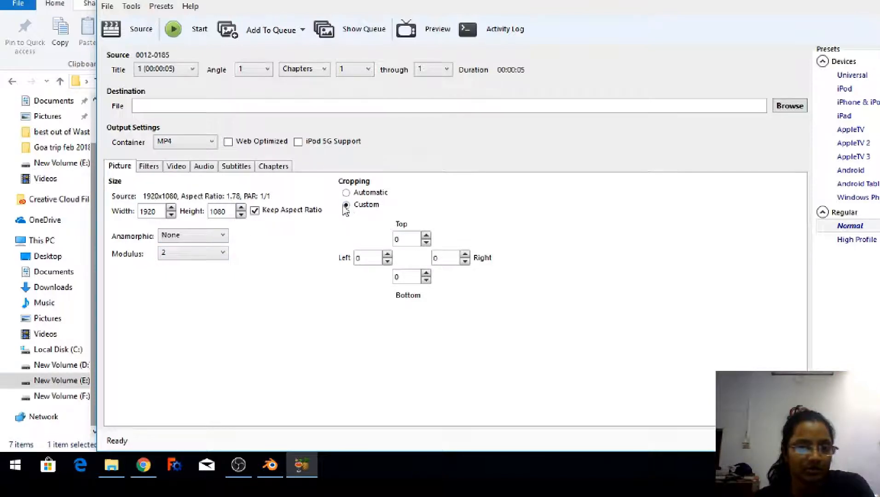
Configure the video encoding with constant framerate, Medium x264 preset, High H.264 profile and constant quality RF 23
{"action": "left_click", "coordinate": [177, 168]}
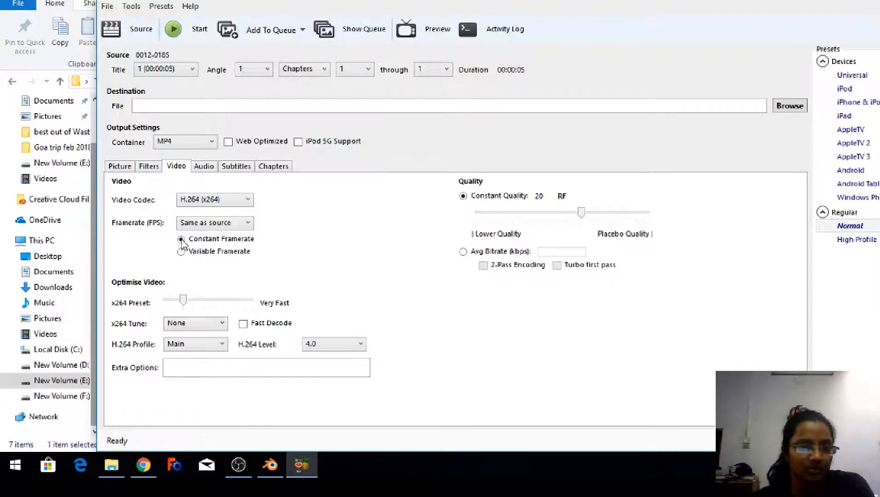
{"action": "left_click", "coordinate": [213, 300]}
{"action": "left_click", "coordinate": [215, 303]}
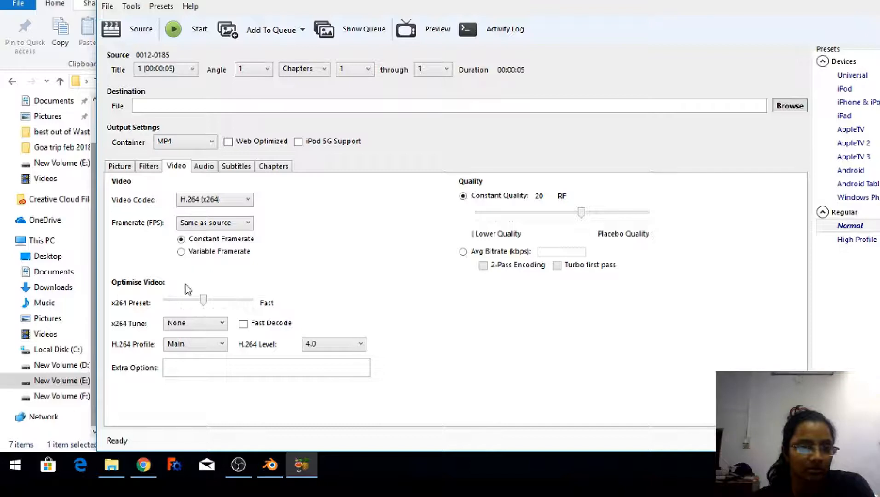
{"action": "left_click_drag", "start_coordinate": [203, 301], "coordinate": [216, 303]}
{"action": "left_click", "coordinate": [203, 346]}
{"action": "left_click", "coordinate": [190, 392]}
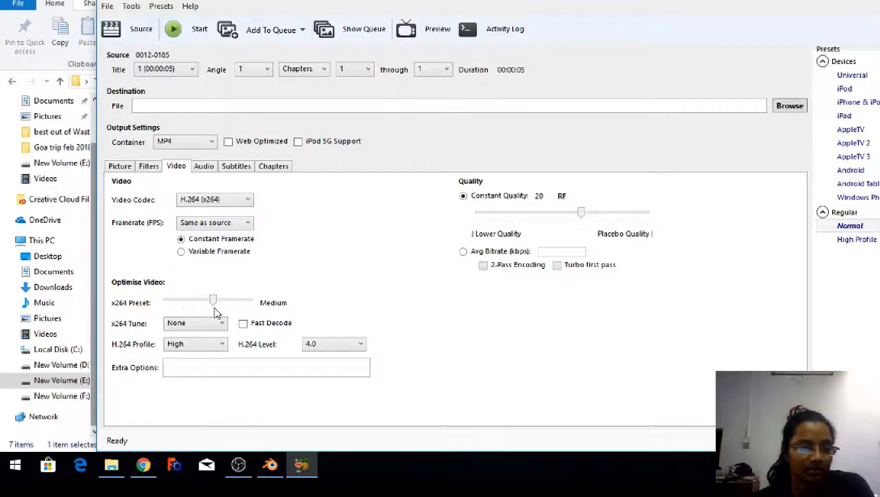
{"action": "left_click_drag", "start_coordinate": [579, 213], "coordinate": [566, 213]}
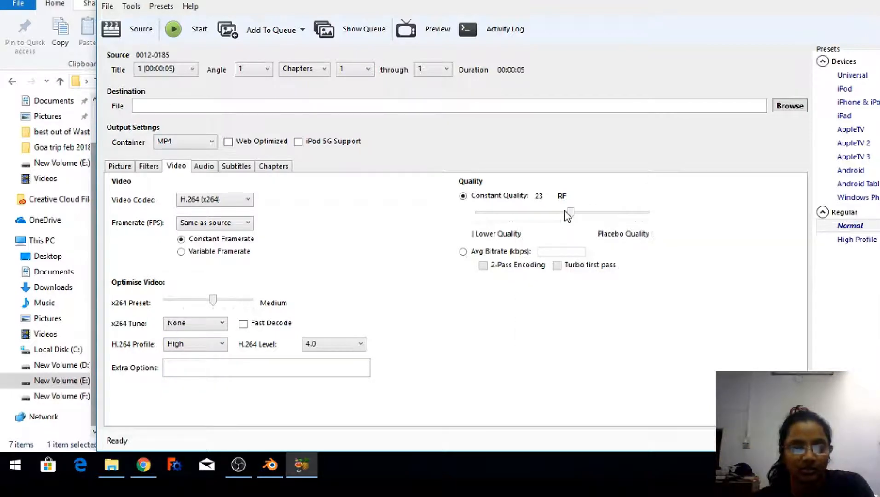
Set the audio track's mixdown to Stereo and its bitrate to 448
{"action": "left_click", "coordinate": [202, 167]}
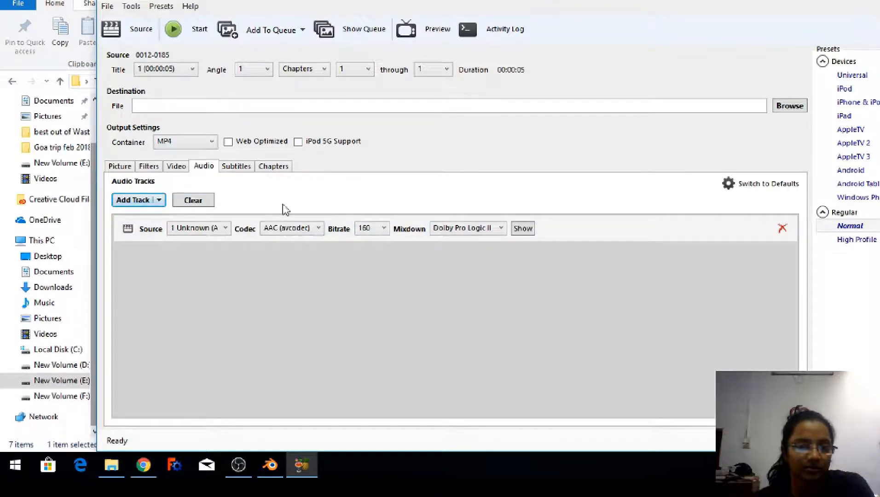
{"action": "left_click", "coordinate": [382, 228]}
{"action": "left_click", "coordinate": [495, 232]}
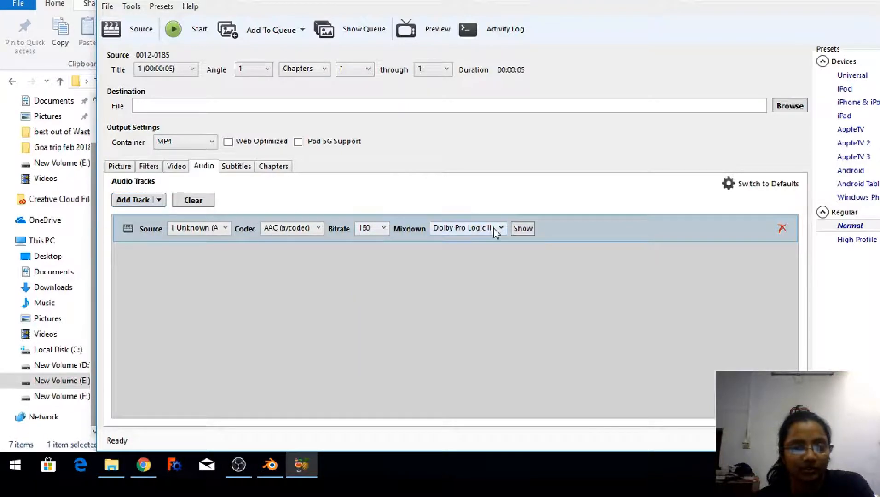
{"action": "left_click", "coordinate": [498, 230]}
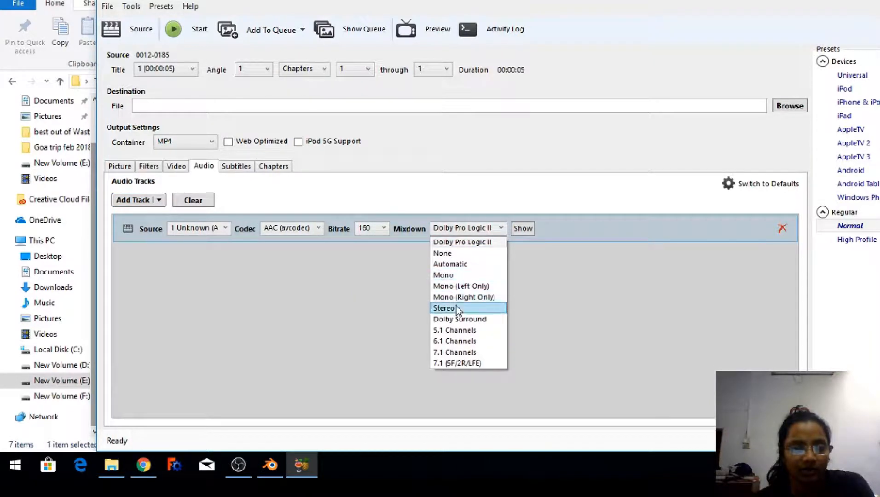
{"action": "left_click", "coordinate": [455, 312]}
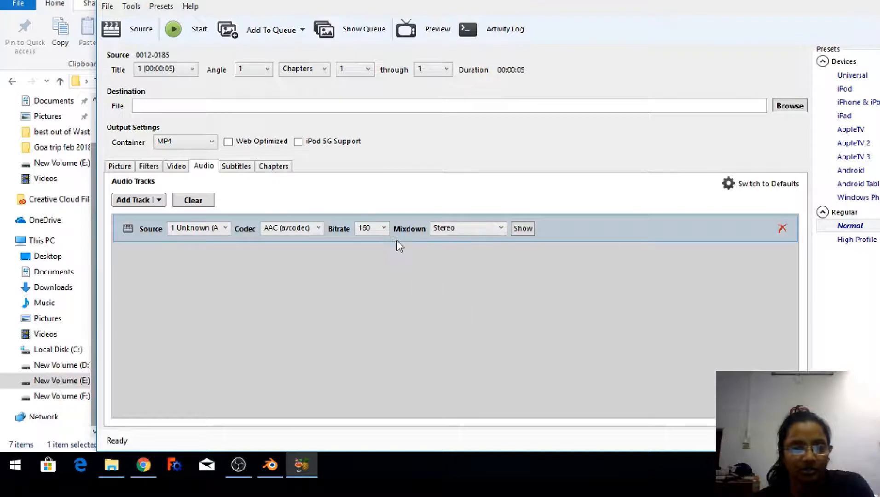
{"action": "left_click", "coordinate": [377, 229]}
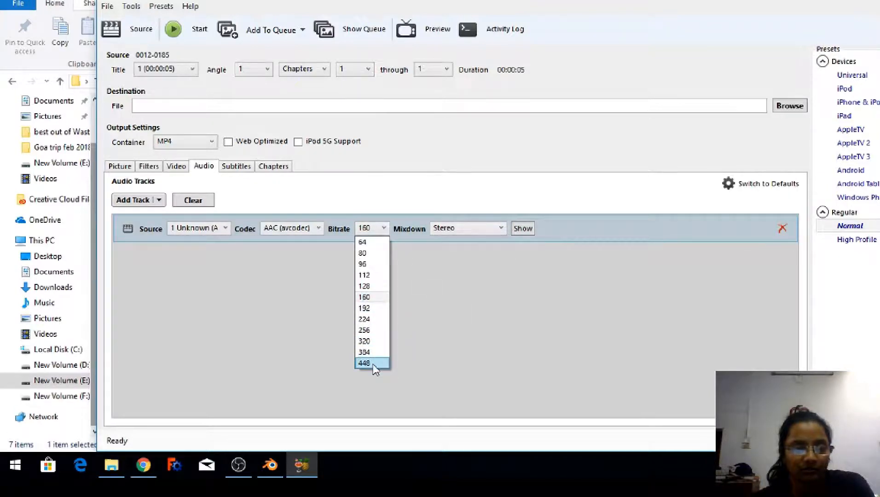
{"action": "left_click", "coordinate": [373, 364]}
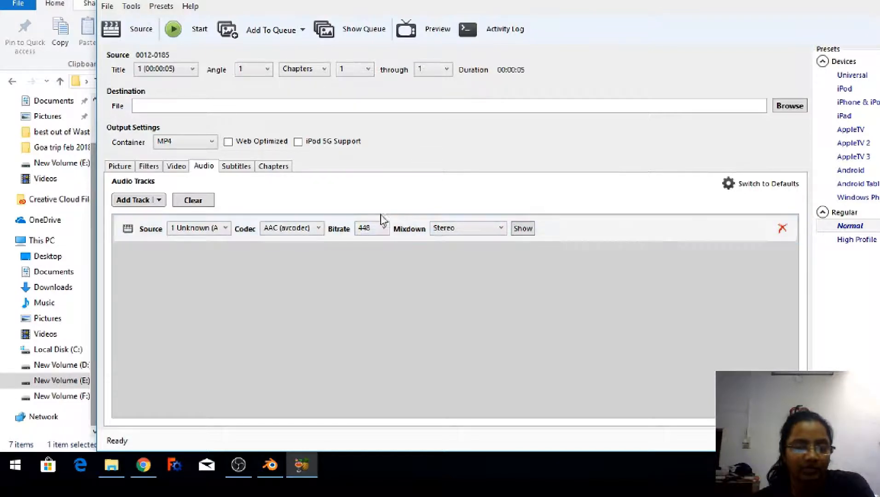
Set the audio track's mixdown to 5.1 Channels and its bitrate to 960
{"action": "left_click", "coordinate": [493, 234]}
{"action": "left_click", "coordinate": [377, 230]}
{"action": "left_click", "coordinate": [385, 229]}
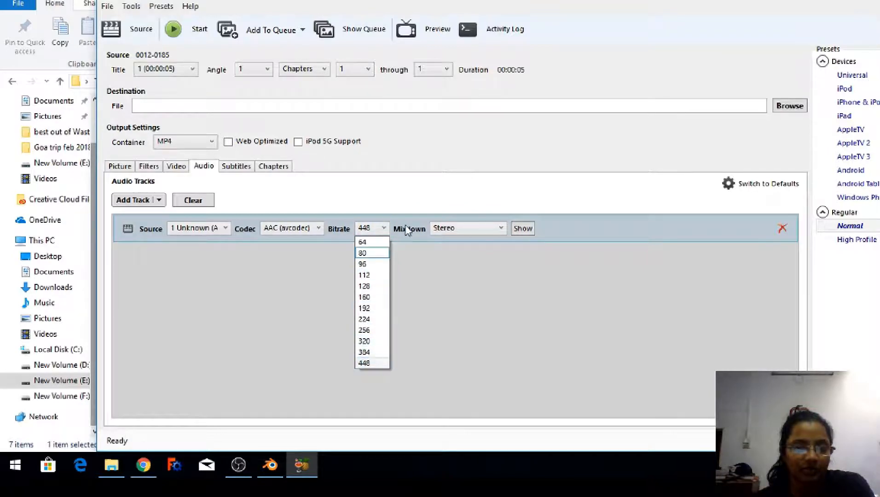
{"action": "left_click", "coordinate": [501, 234]}
{"action": "left_click", "coordinate": [499, 230]}
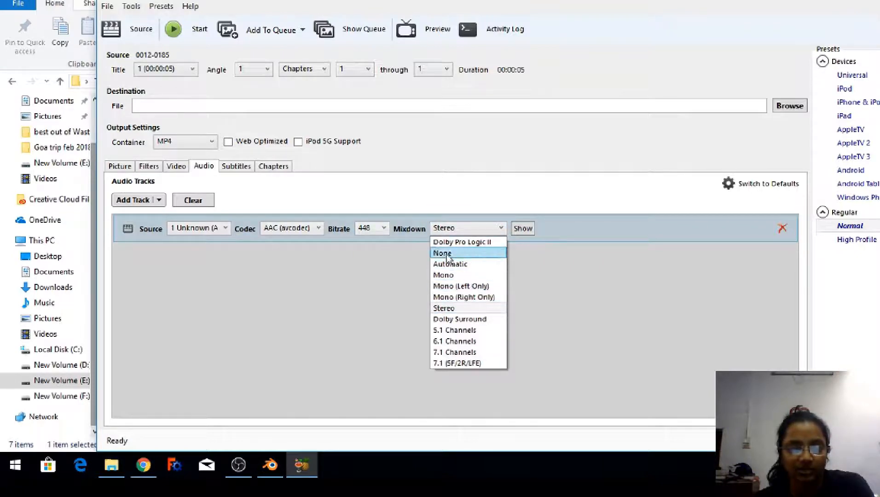
{"action": "left_click", "coordinate": [453, 331]}
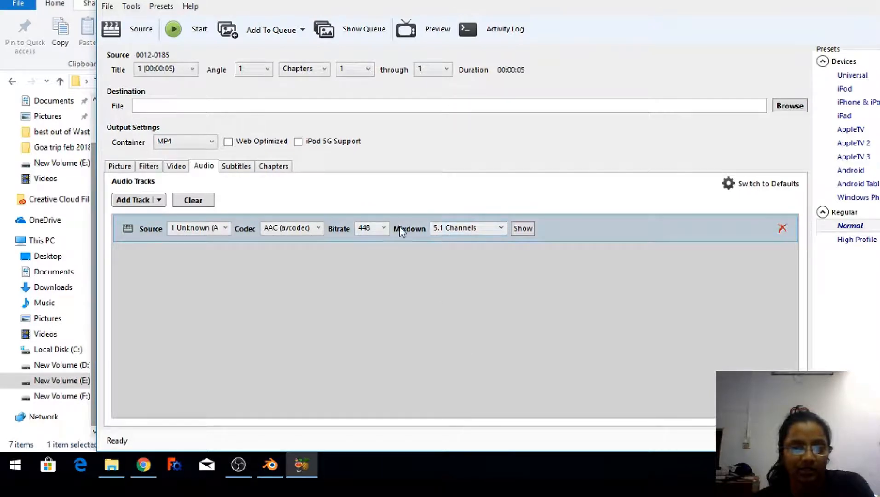
{"action": "left_click", "coordinate": [383, 229]}
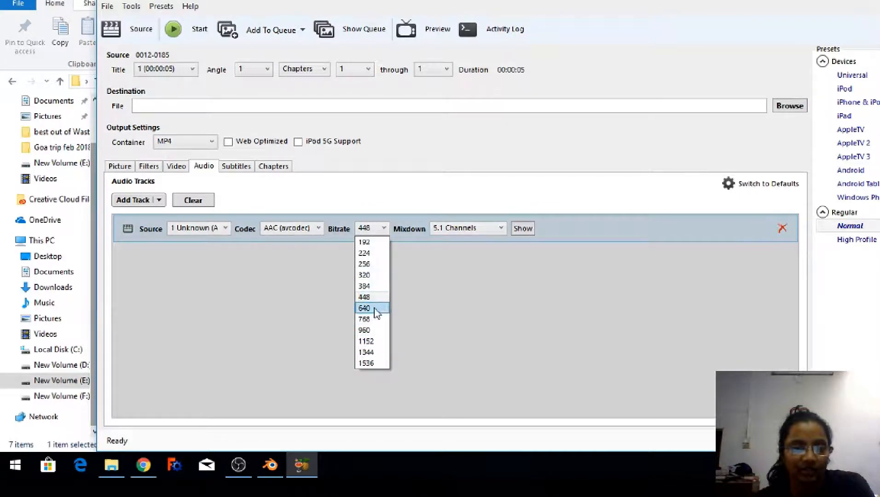
{"action": "left_click", "coordinate": [372, 331]}
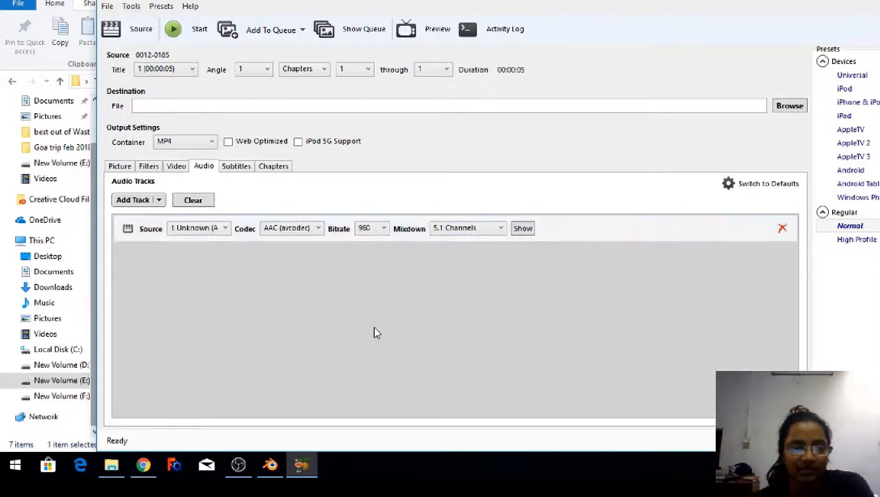
Examine the bitrate and mixdown choices available for the audio track
{"action": "left_click", "coordinate": [383, 229]}
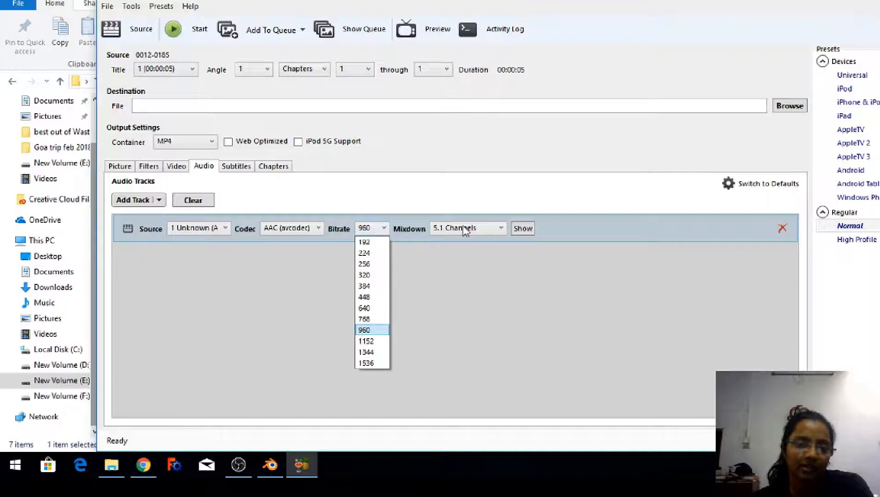
{"action": "left_click", "coordinate": [380, 331]}
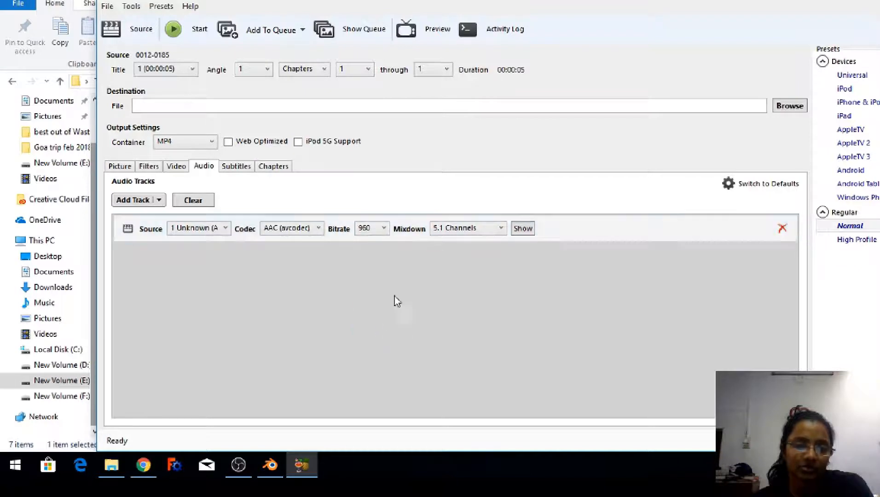
{"action": "left_click", "coordinate": [499, 232]}
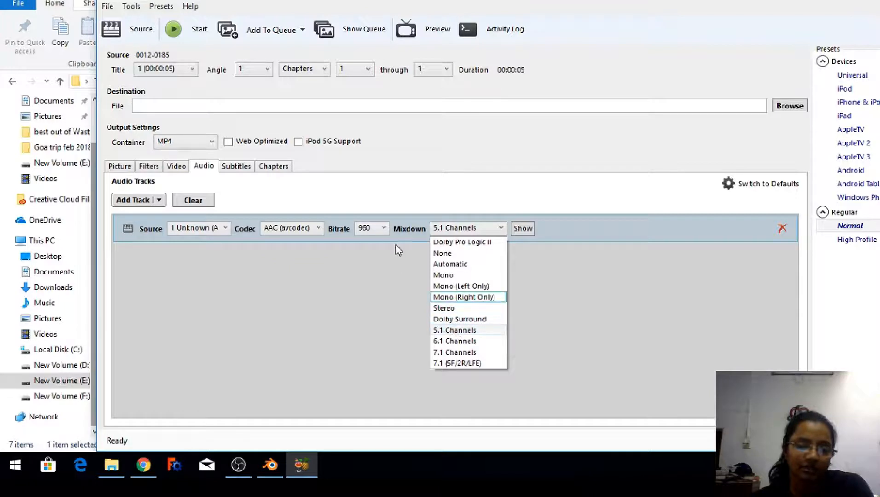
{"action": "left_click", "coordinate": [384, 235]}
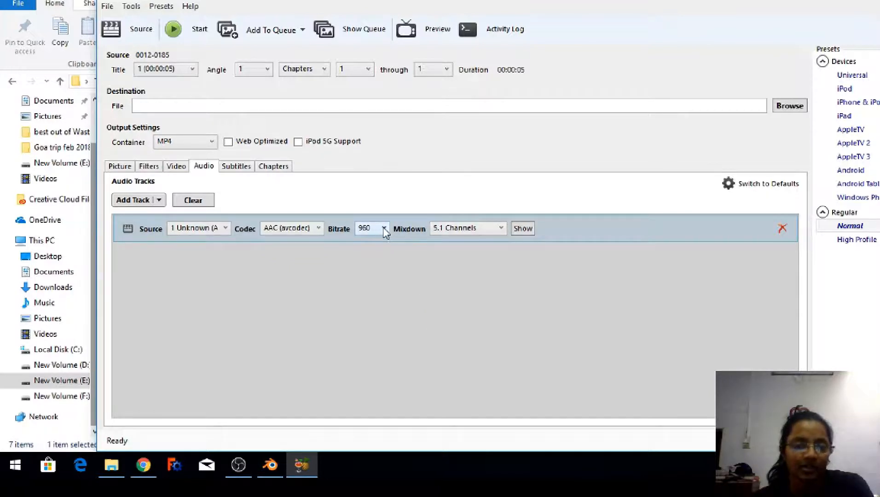
{"action": "left_click", "coordinate": [384, 228]}
{"action": "left_click", "coordinate": [470, 237]}
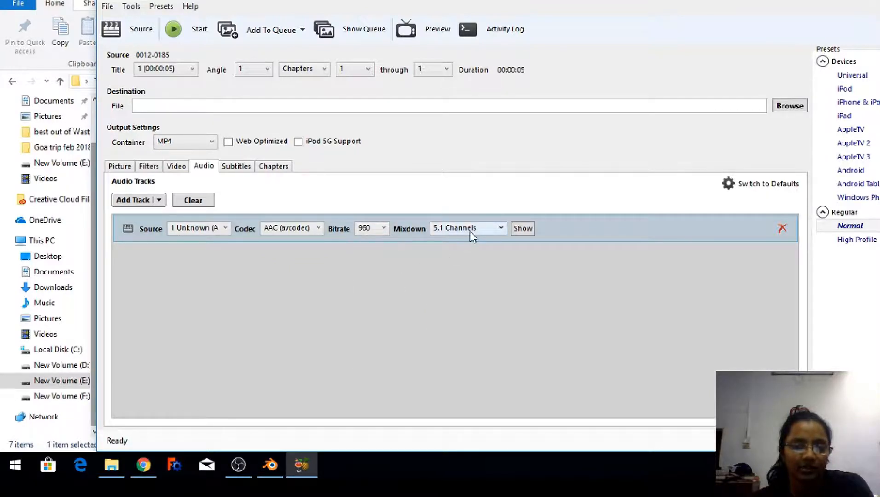
{"action": "left_click", "coordinate": [383, 228]}
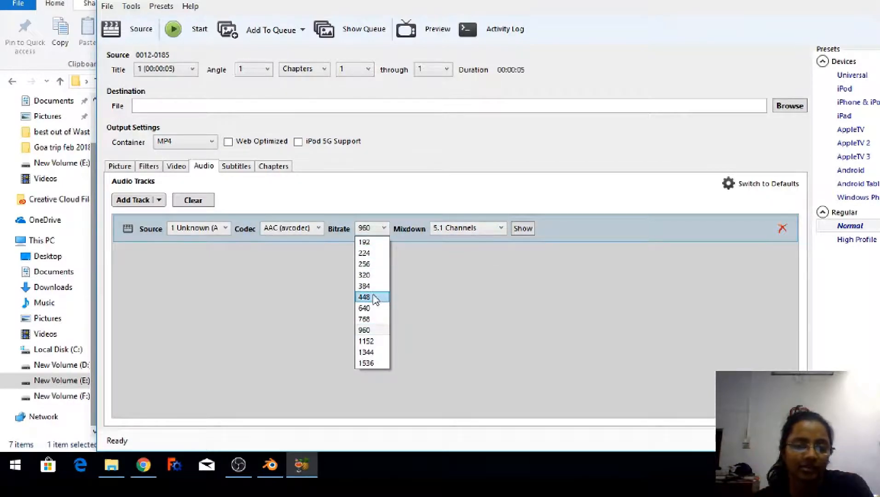
{"action": "left_click", "coordinate": [371, 228]}
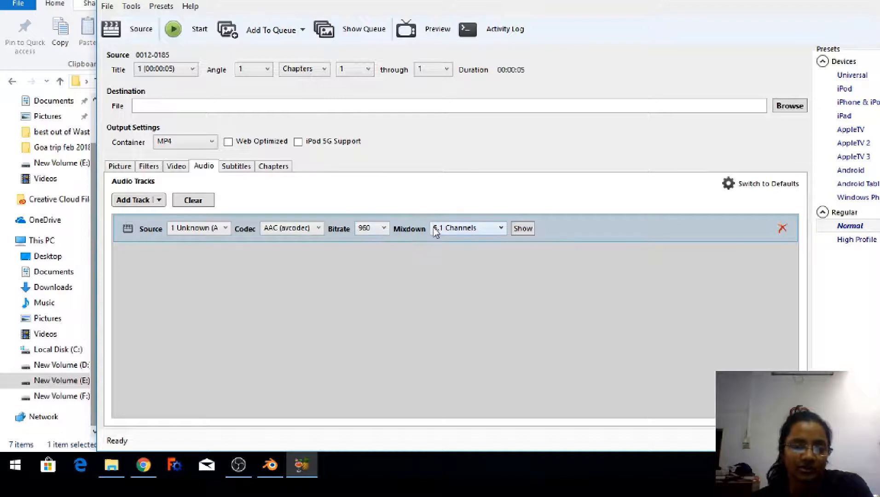
Review the video, filter and picture settings of the conversion
{"action": "left_click", "coordinate": [174, 166]}
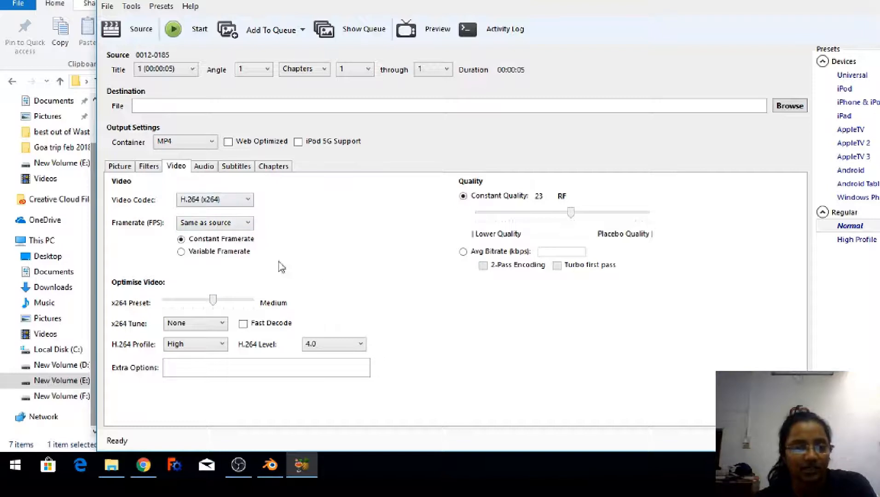
{"action": "left_click", "coordinate": [144, 168]}
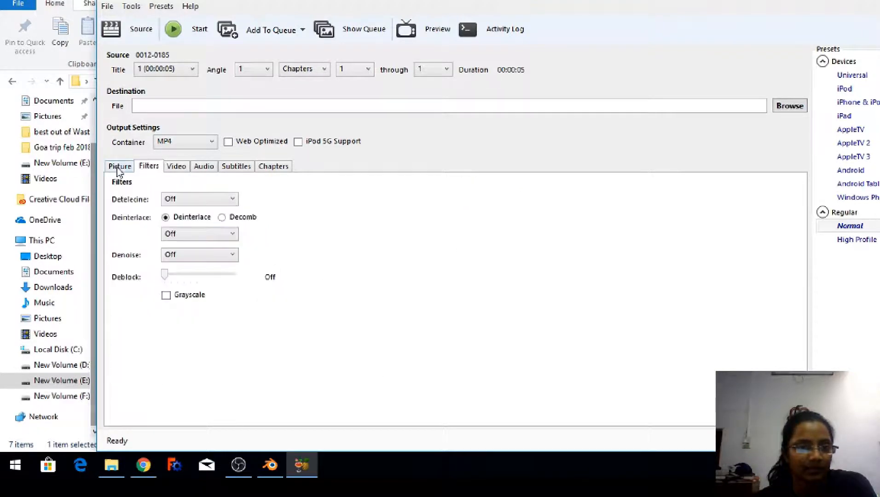
{"action": "left_click", "coordinate": [119, 167]}
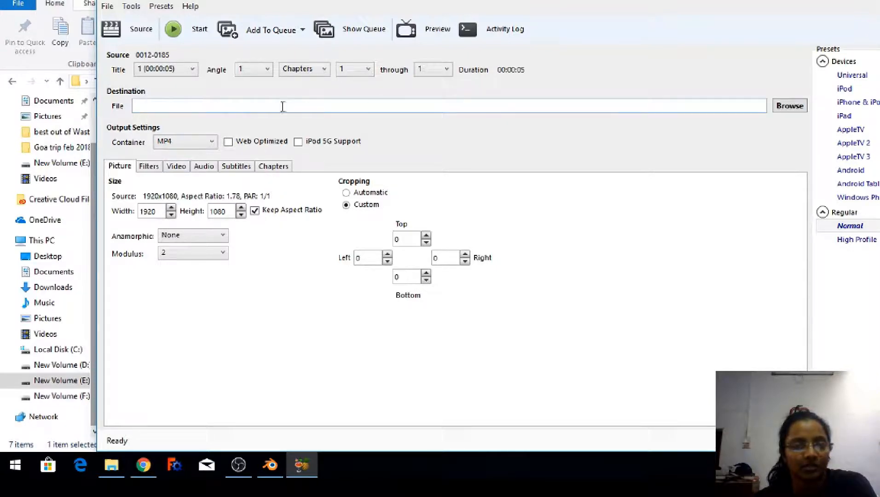
Set the destination to "shoe organization" as mp4 in drive E's "best out of Waste shoe organizer" folder and start the encode
{"action": "left_click", "coordinate": [793, 105]}
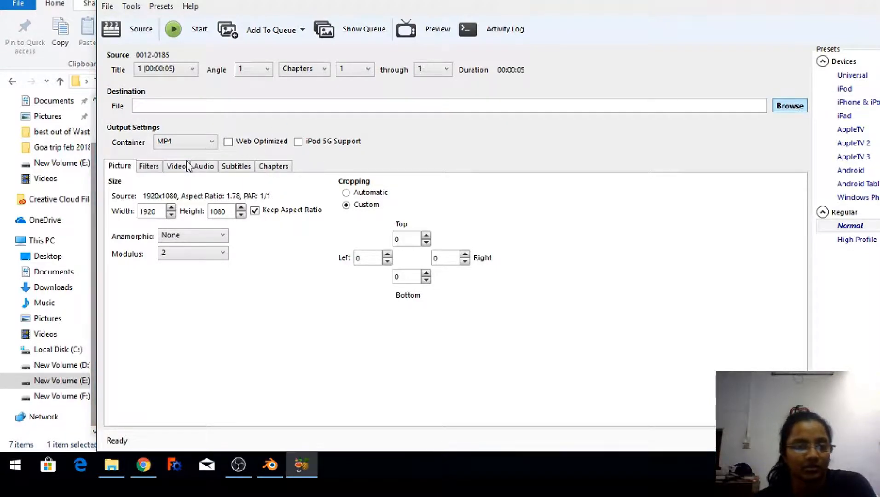
{"action": "left_click", "coordinate": [179, 216]}
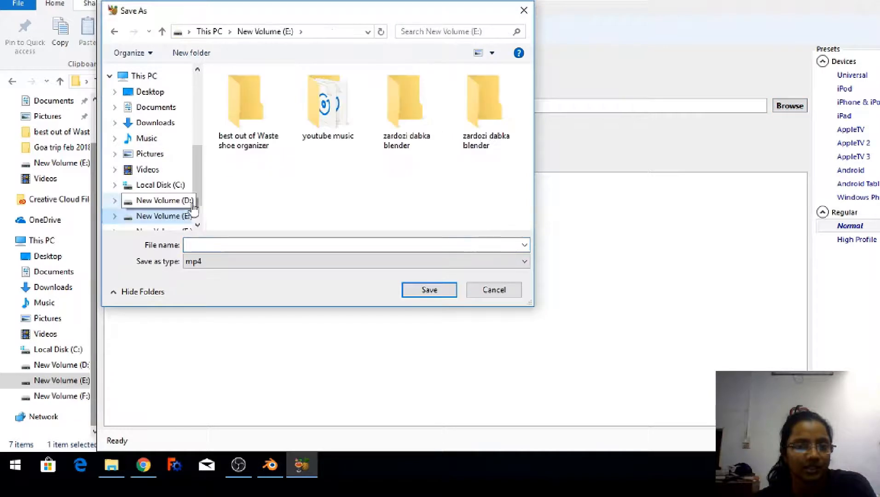
{"action": "double_click", "coordinate": [237, 111]}
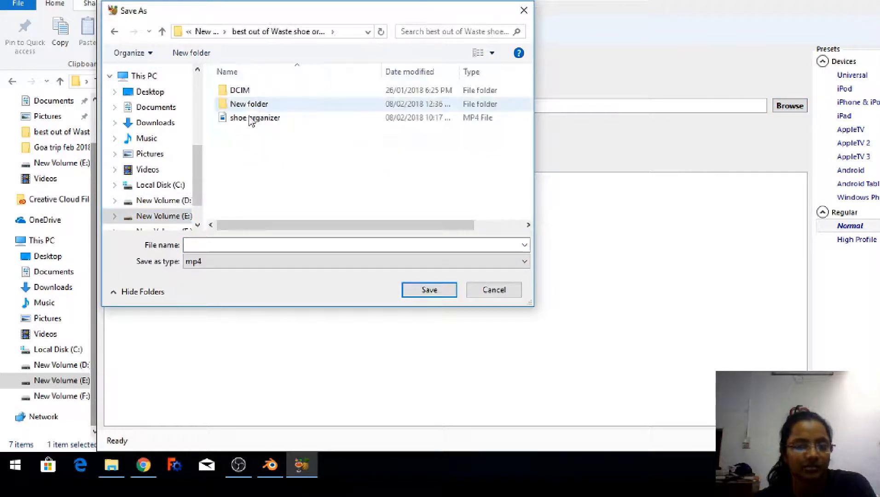
{"action": "left_click", "coordinate": [241, 243]}
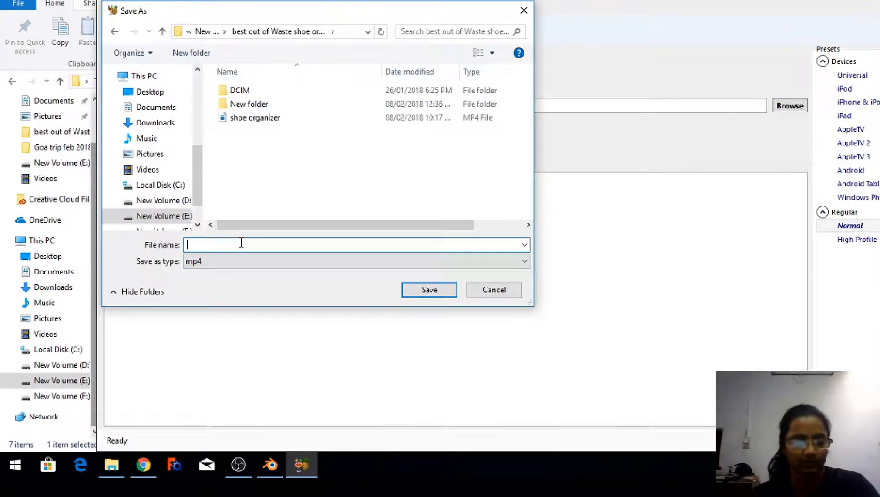
{"action": "type", "text": "shoe or"}
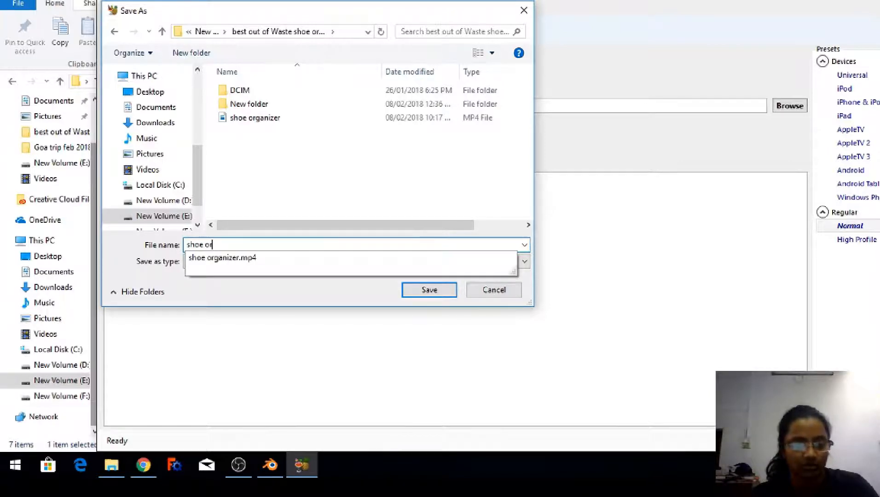
{"action": "type", "text": "ganization"}
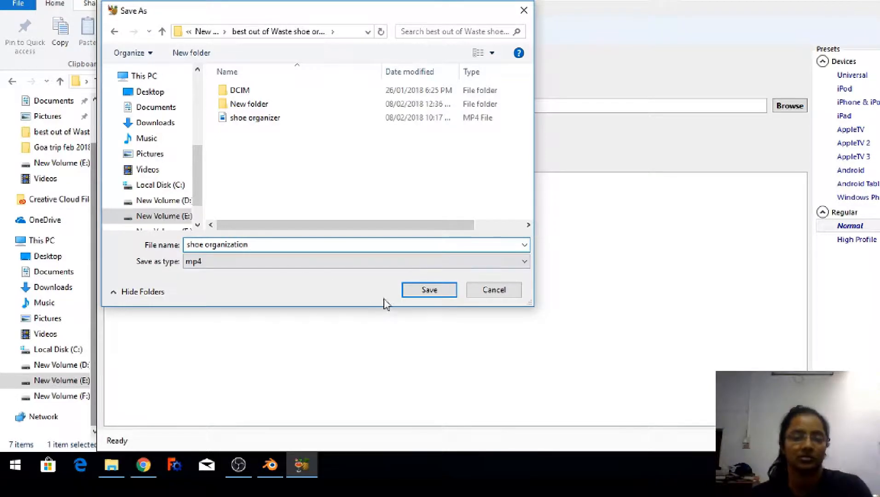
{"action": "left_click", "coordinate": [421, 290]}
{"action": "left_click", "coordinate": [174, 29]}
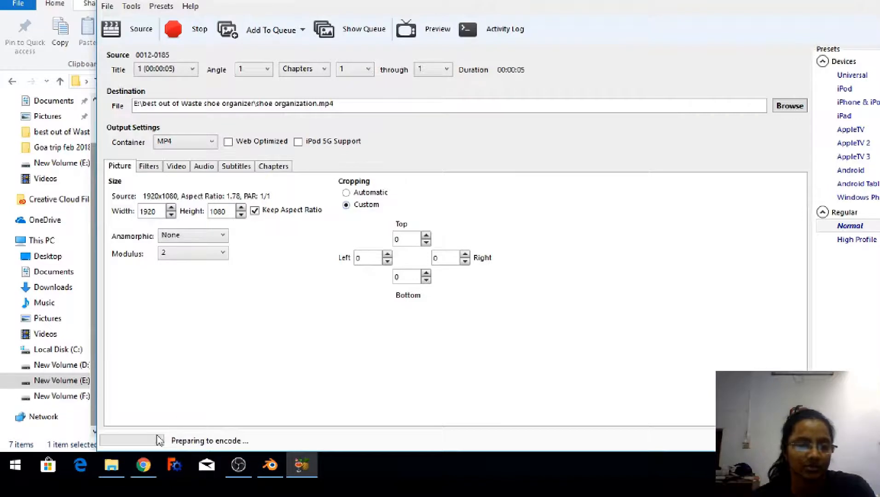
Check the encoding progress in HandBrake and the output file in the File Explorer folder
{"action": "left_click", "coordinate": [111, 464]}
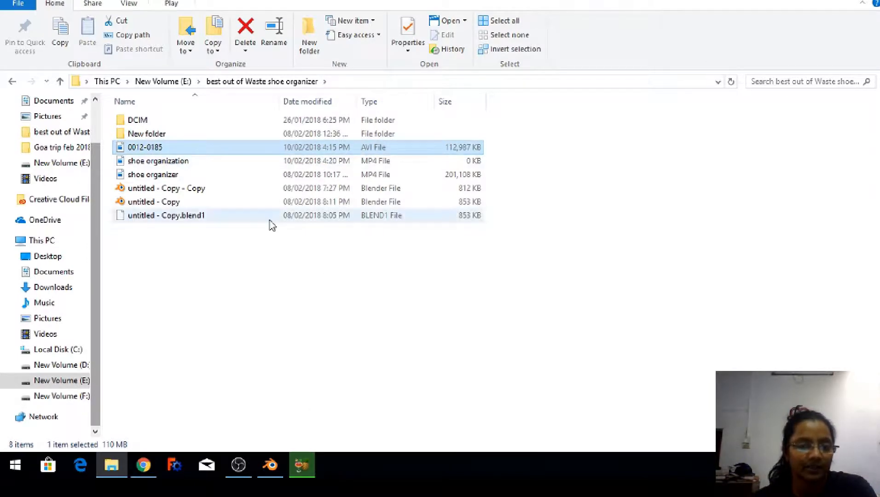
{"action": "mouse_move", "coordinate": [306, 466]}
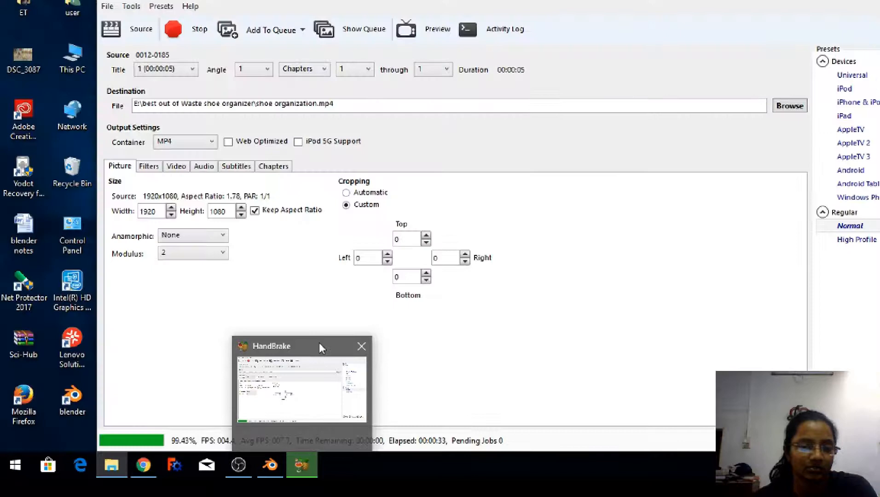
{"action": "left_click", "coordinate": [320, 346]}
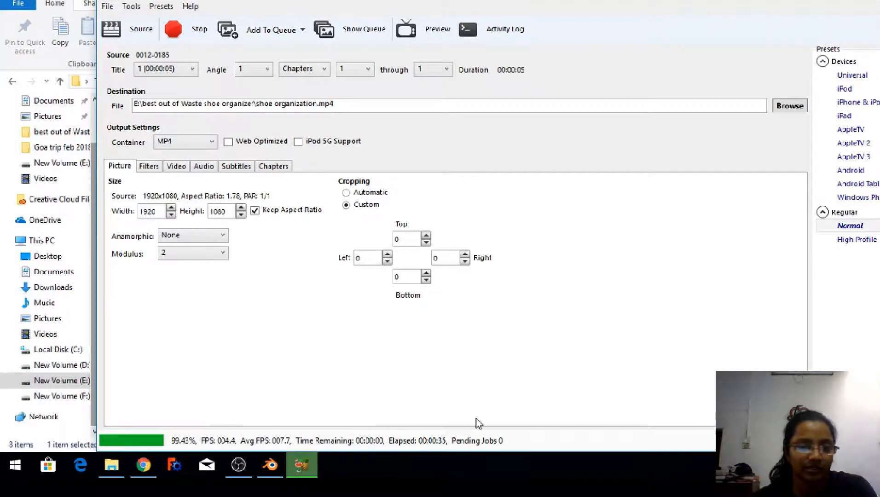
{"action": "mouse_move", "coordinate": [312, 479]}
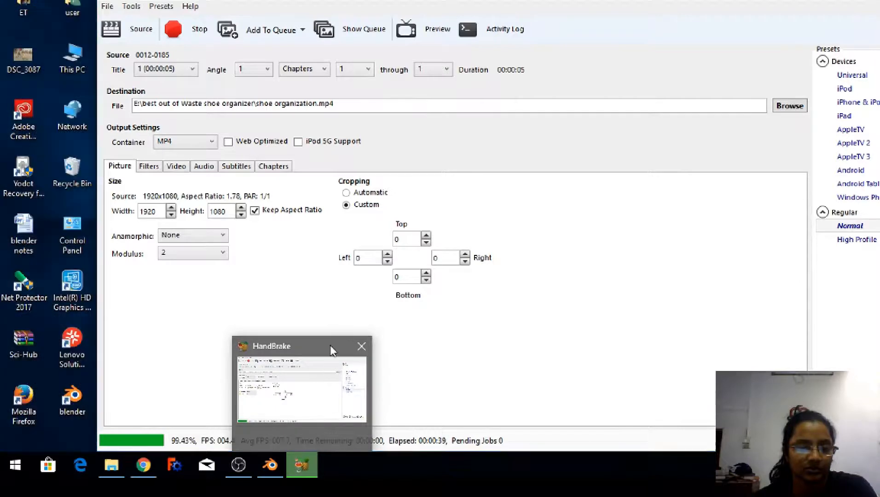
{"action": "left_click", "coordinate": [301, 465]}
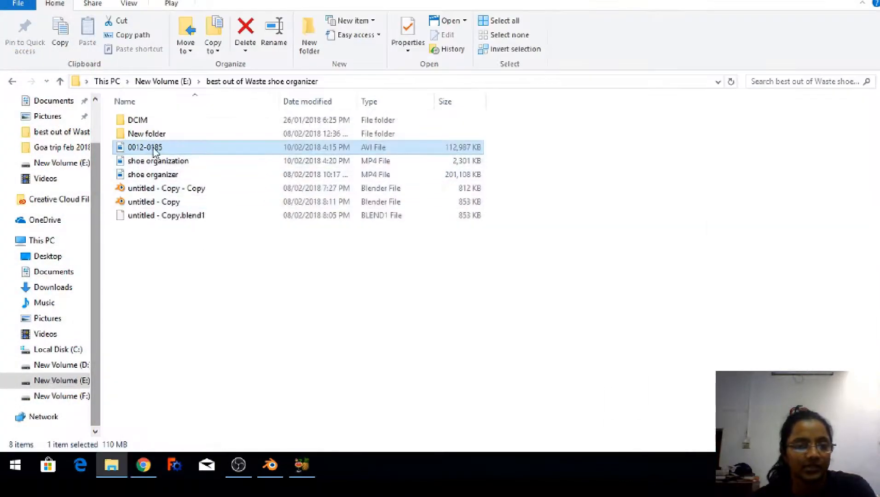
Open the converted "shoe organization" MP4 in the video player, replay it from the beginning and leave full screen
{"action": "double_click", "coordinate": [142, 161]}
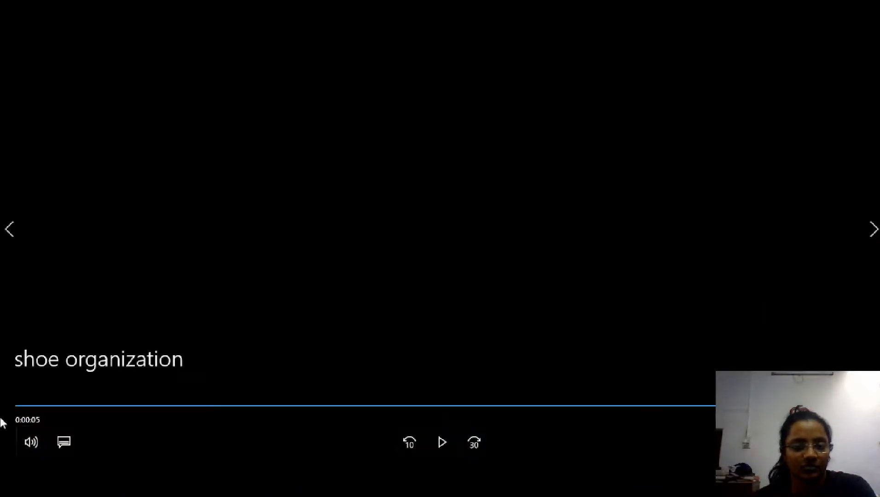
{"action": "left_click", "coordinate": [23, 406]}
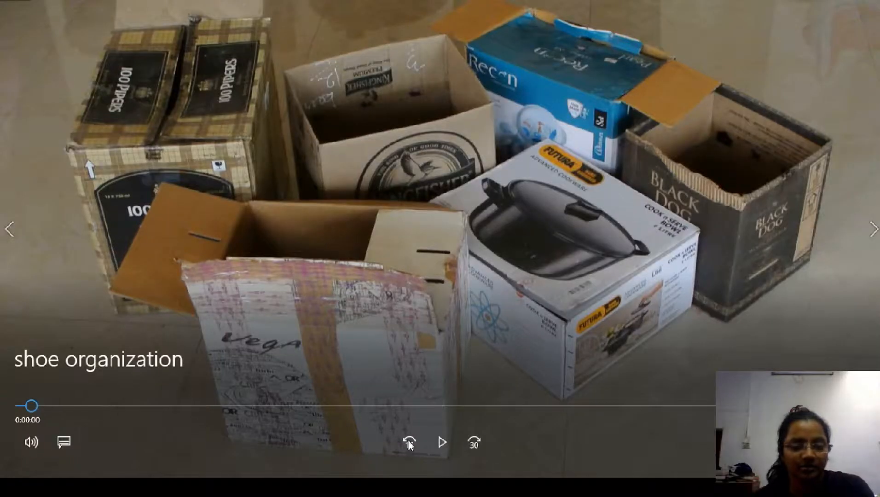
{"action": "left_click", "coordinate": [442, 442]}
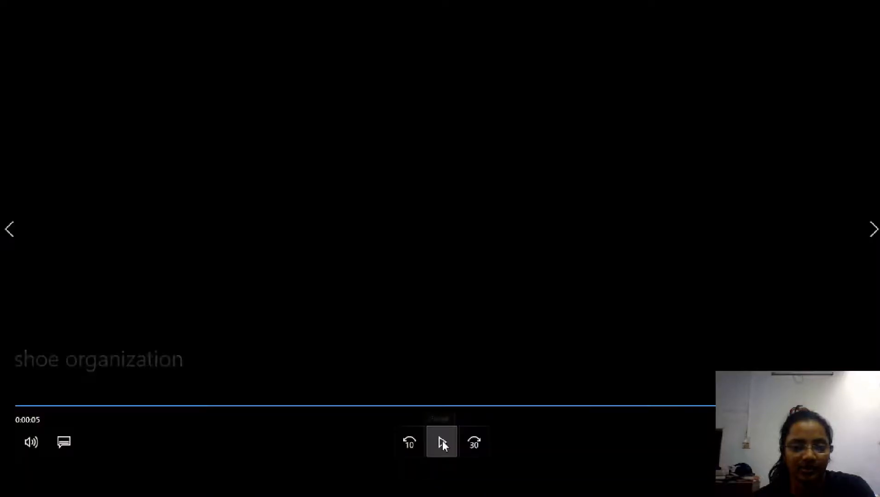
{"action": "left_click", "coordinate": [815, 442]}
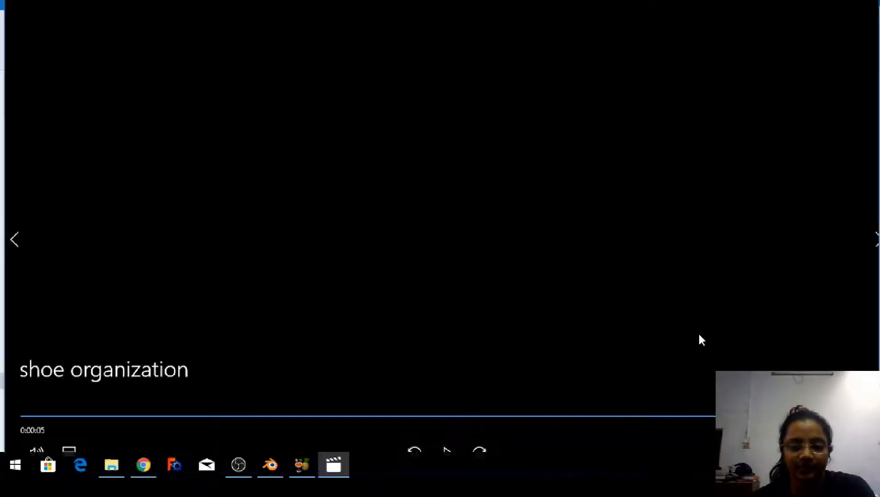